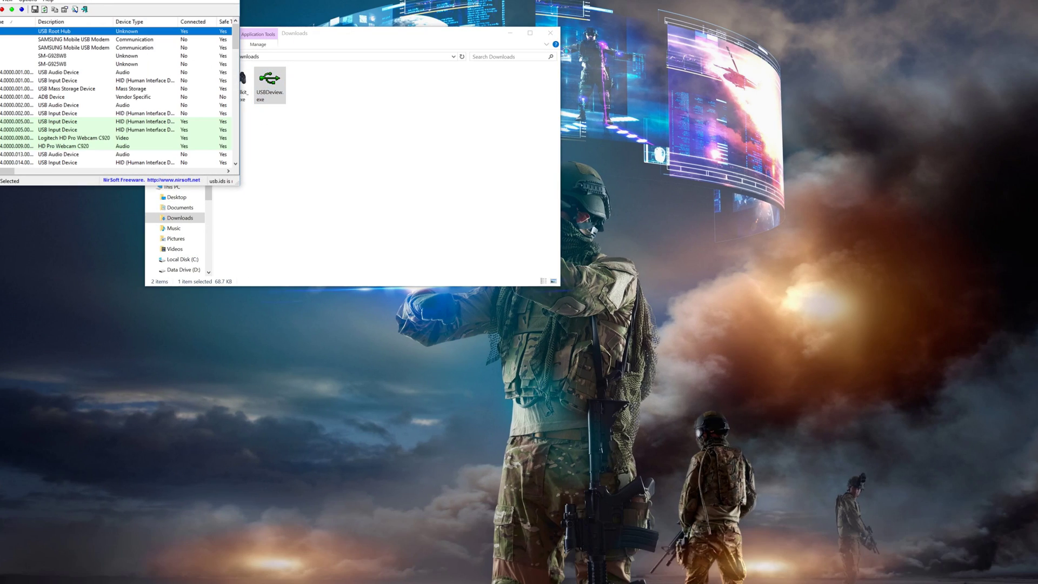
Step: Bring the USBDeview list fully into view, open Device Manager beside it and expand the Bluetooth category
left_click_drag(392, 306, 511, 436)
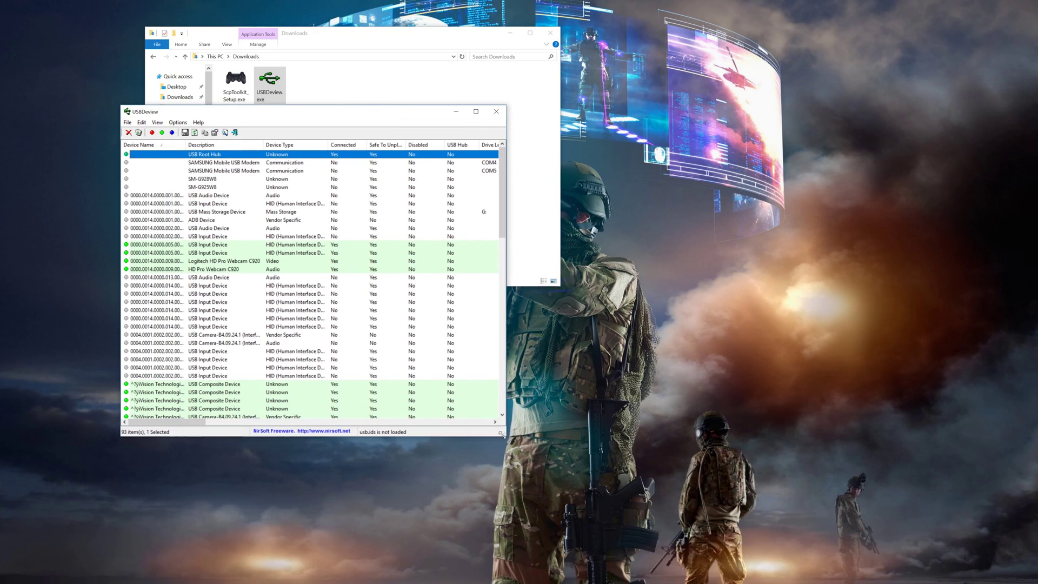
left_click_drag(321, 120, 593, 130)
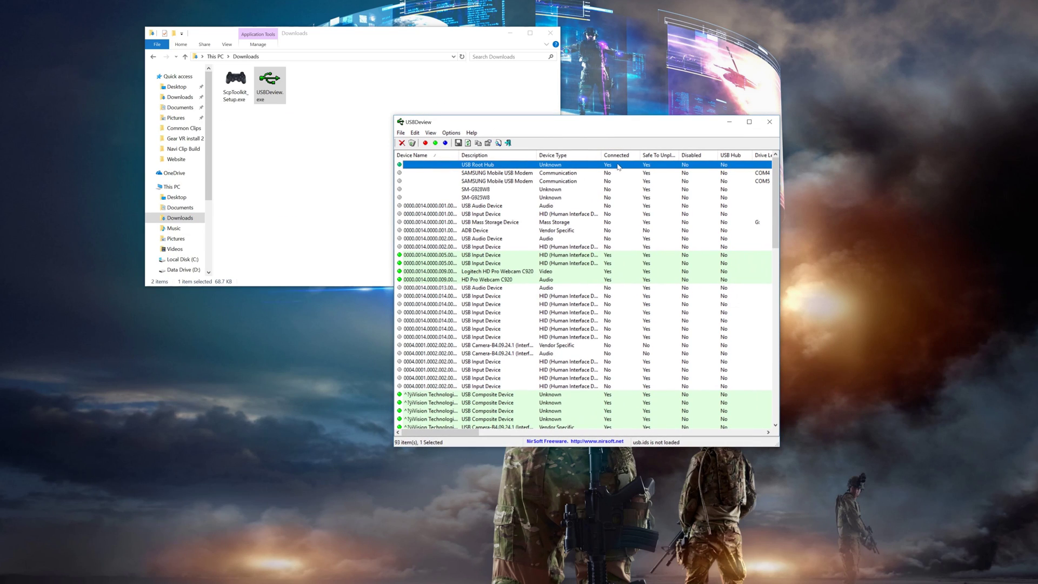
key("super+x")
left_click(10, 419)
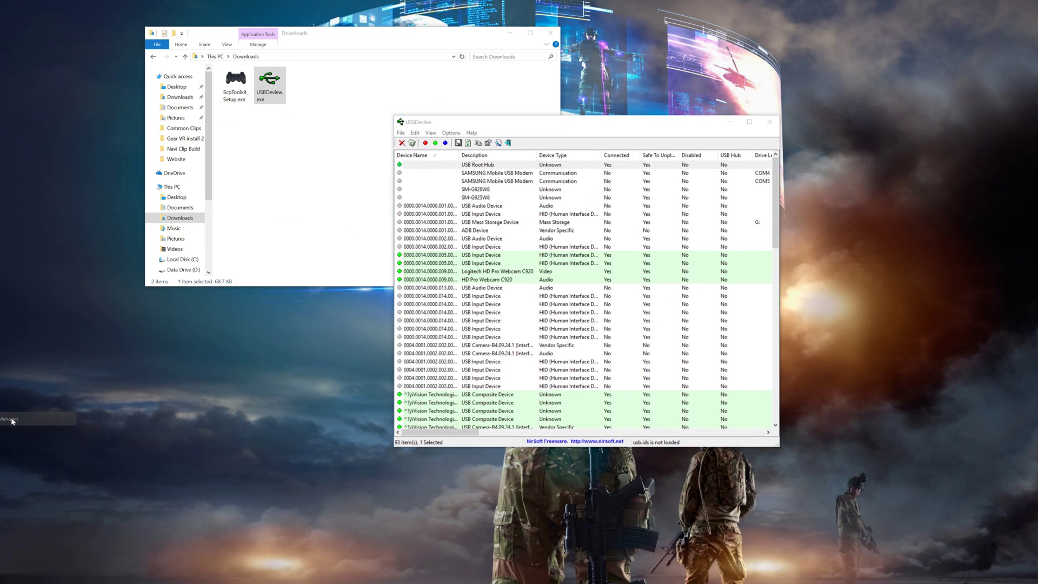
left_click_drag(149, 9, 201, 169)
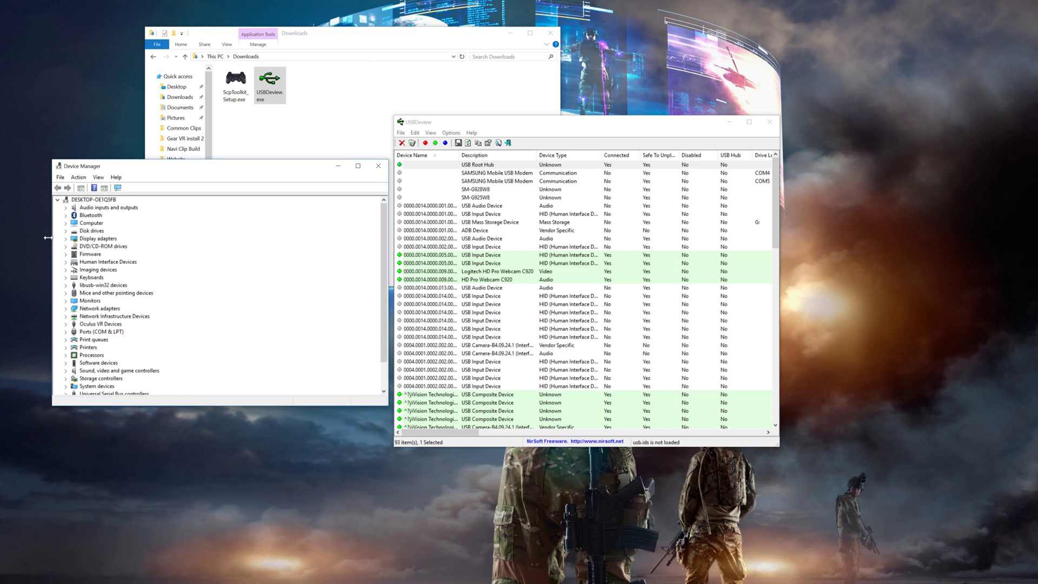
left_click(65, 215)
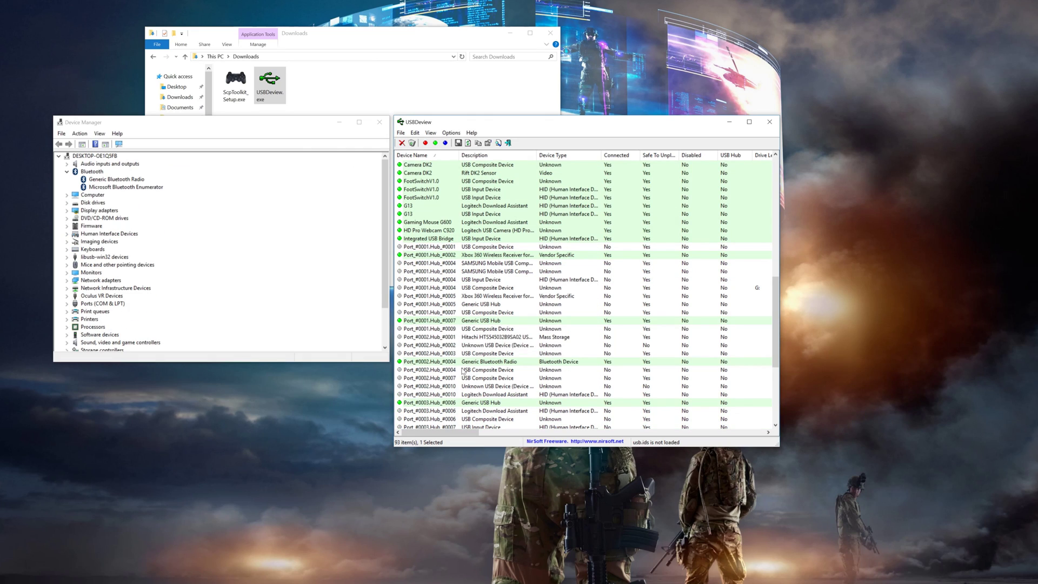
Step: Select the Generic Bluetooth Radio entry in USBDeview and look up its VendorID and ProductID
left_click(489, 364)
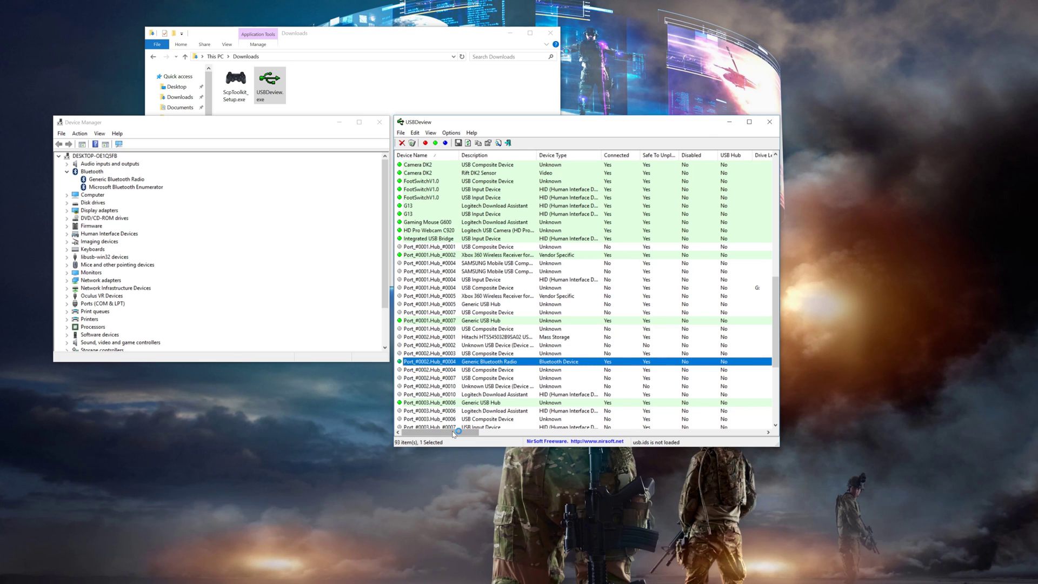
left_click_drag(443, 432, 554, 431)
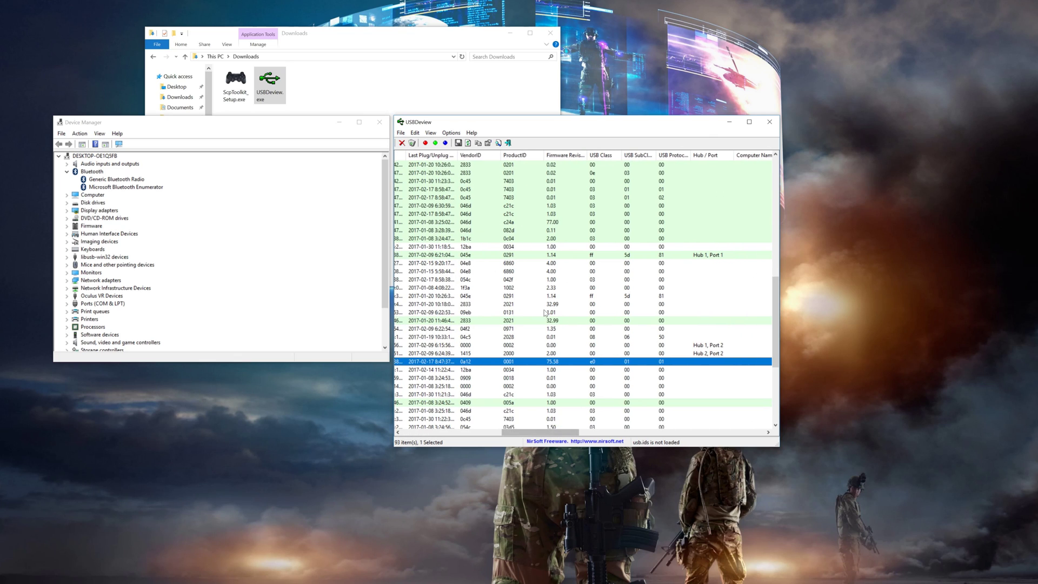
scroll(545, 313, "down", 6)
Step: Capture a Snipping Tool image of the selected device's VendorID and ProductID, set it aside and close USBDeview
key("super")
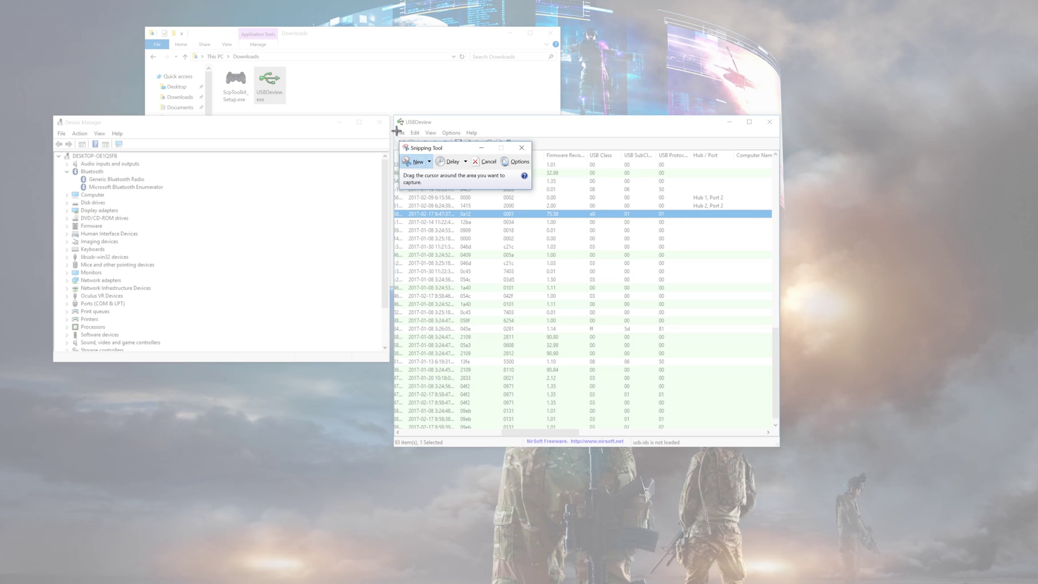
left_click_drag(447, 135, 534, 230)
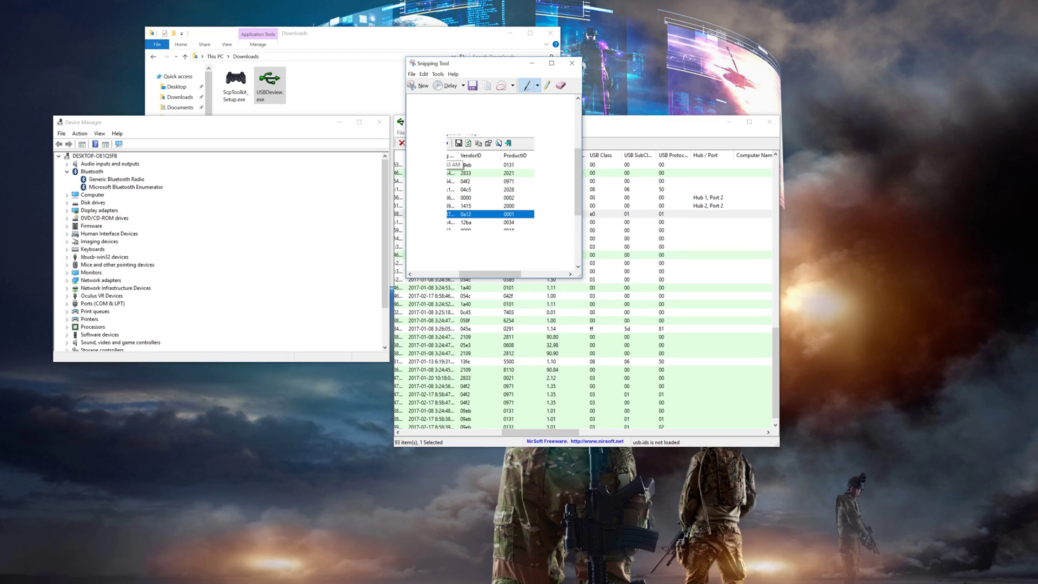
left_click_drag(464, 66, 772, 68)
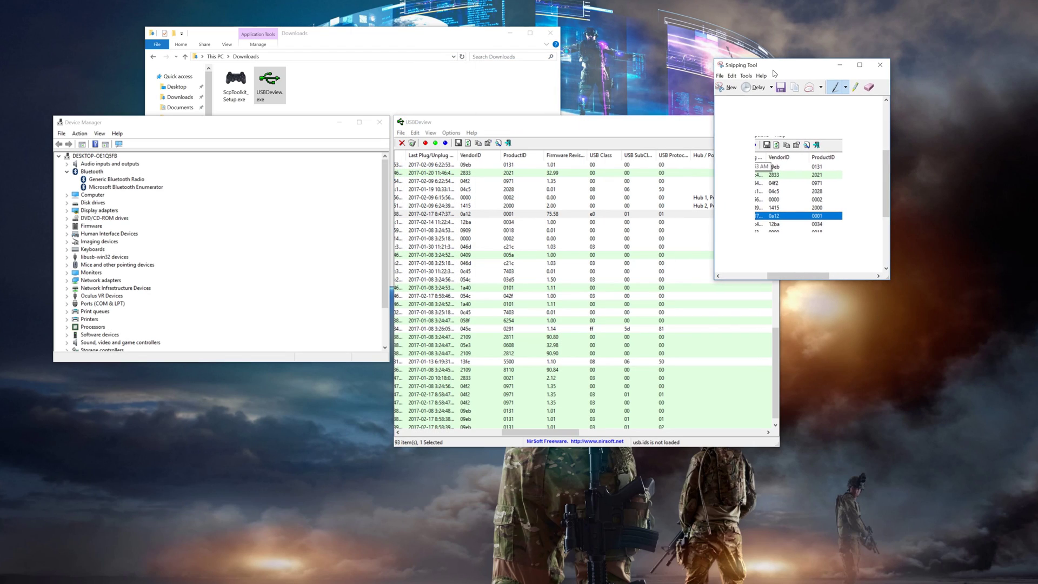
left_click(586, 127)
left_click(769, 122)
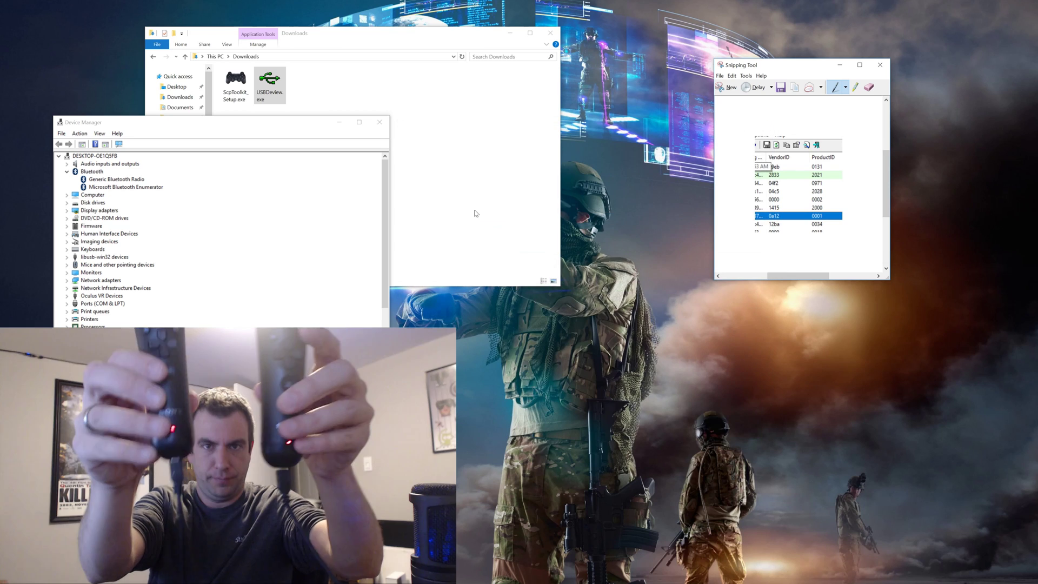
Step: Run ScpToolkit_Setup.exe, accept the license terms and install ScpToolkit with the default folder and features
left_click_drag(272, 122, 349, 173)
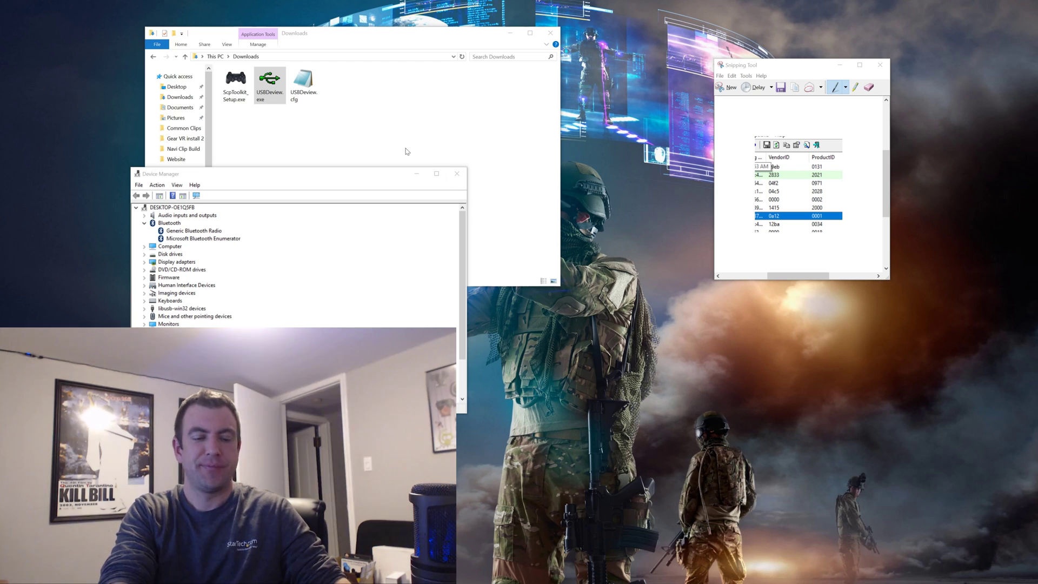
double_click(236, 82)
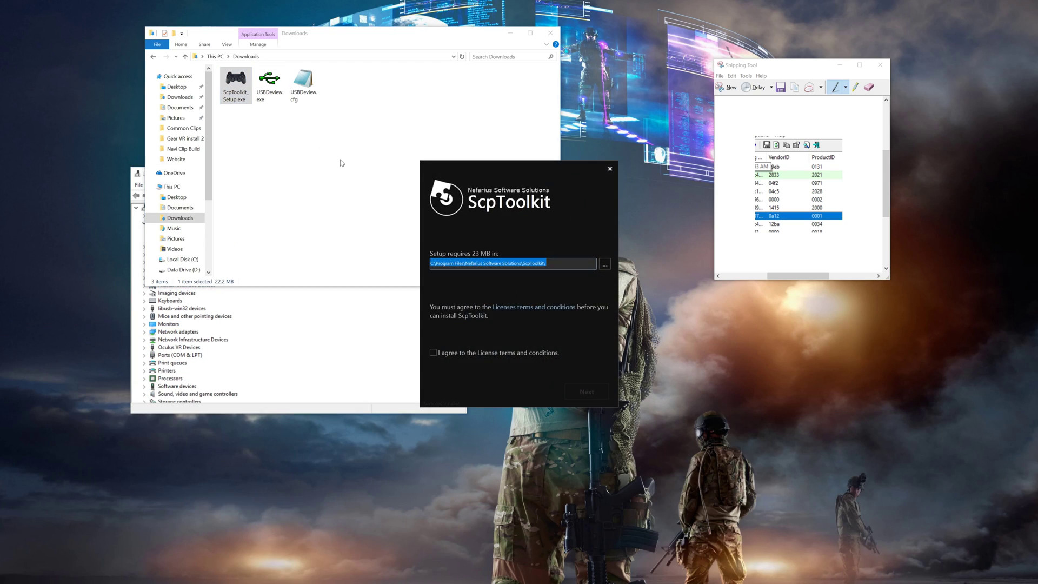
left_click(433, 353)
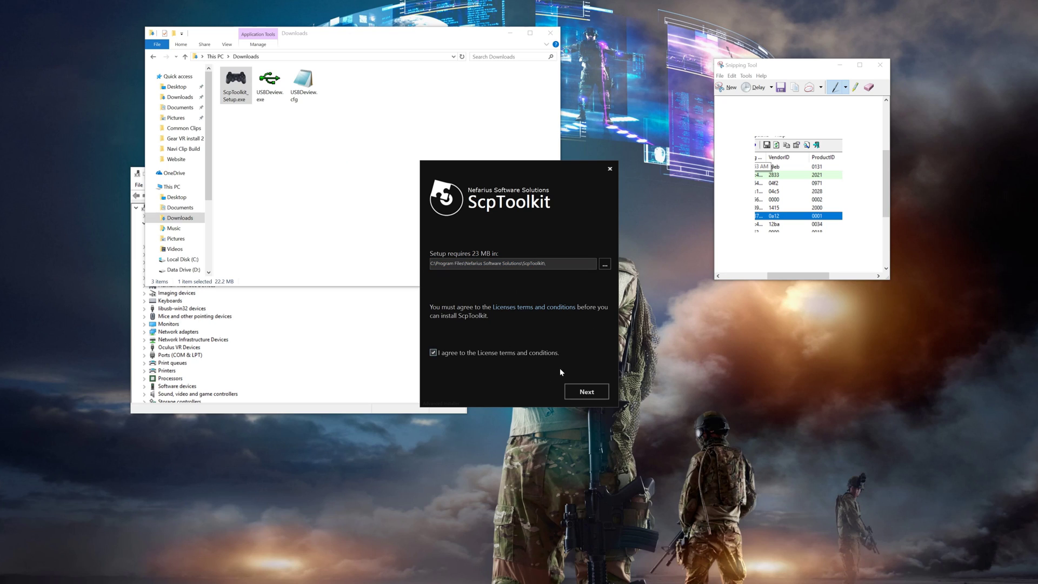
left_click(597, 395)
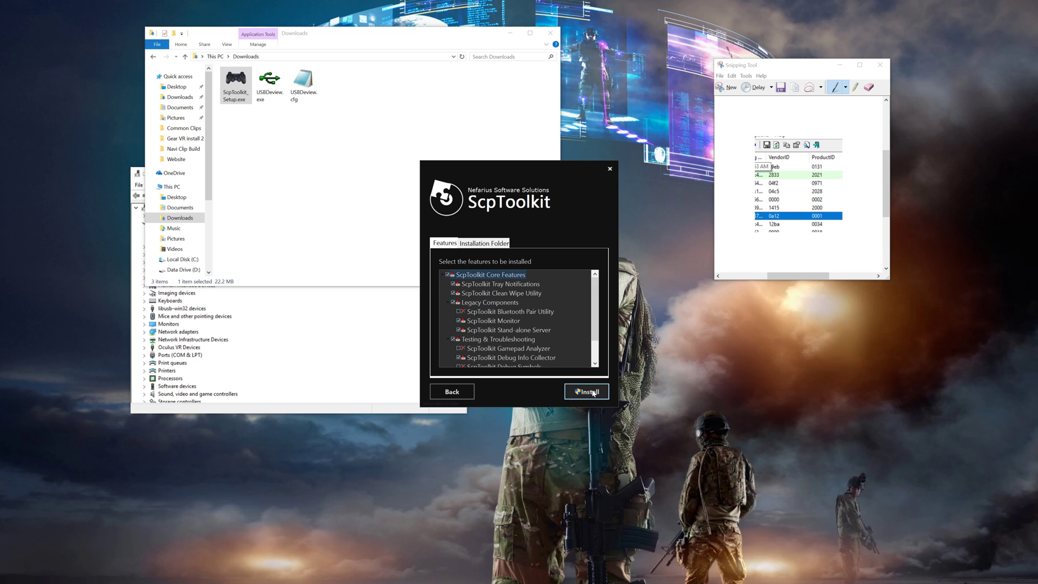
left_click(593, 393)
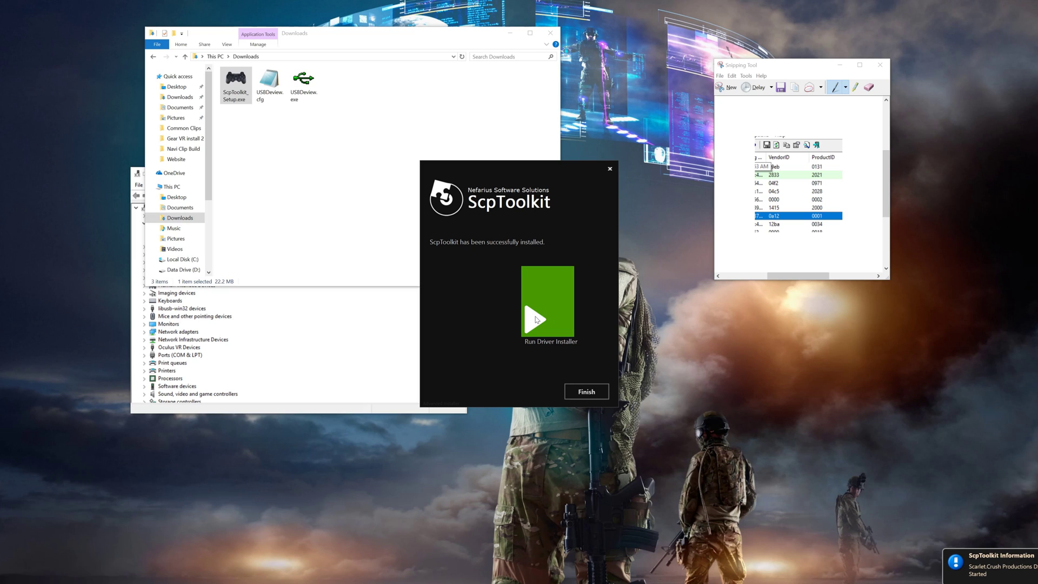
Step: Run the ScpToolkit Driver Installer, exclude the DualShock 4 driver and choose CSR8510 Nanosira M2272 (VID: 0A12, PID: 0001) as the Bluetooth dongle
left_click(537, 320)
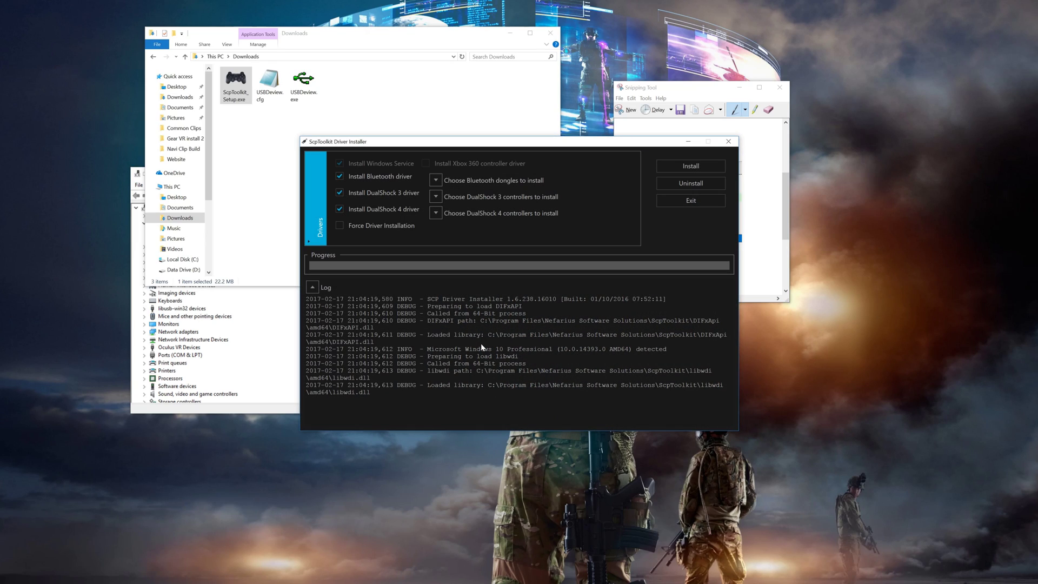
left_click(340, 210)
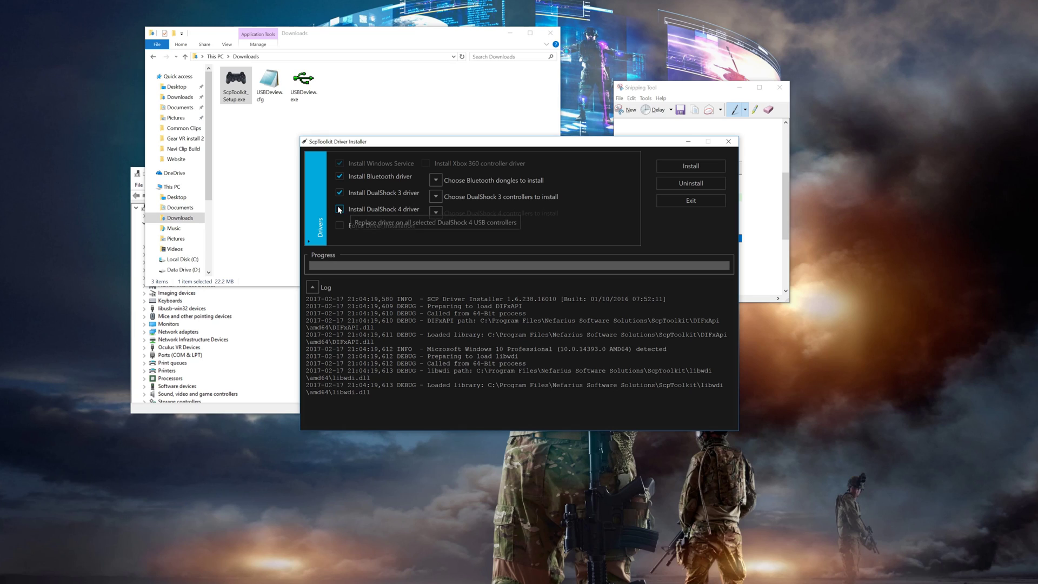
left_click(437, 180)
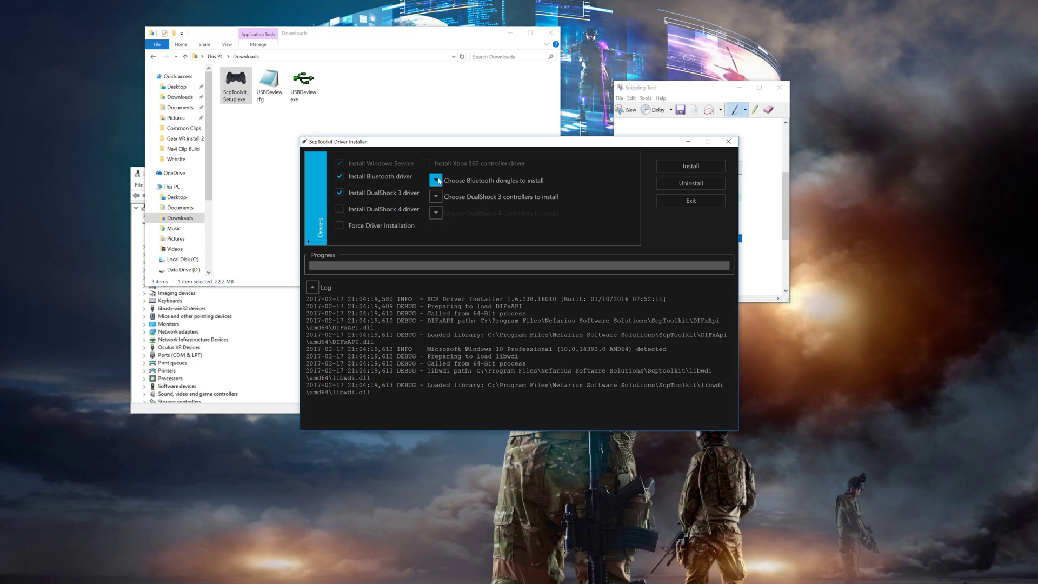
left_click(703, 87)
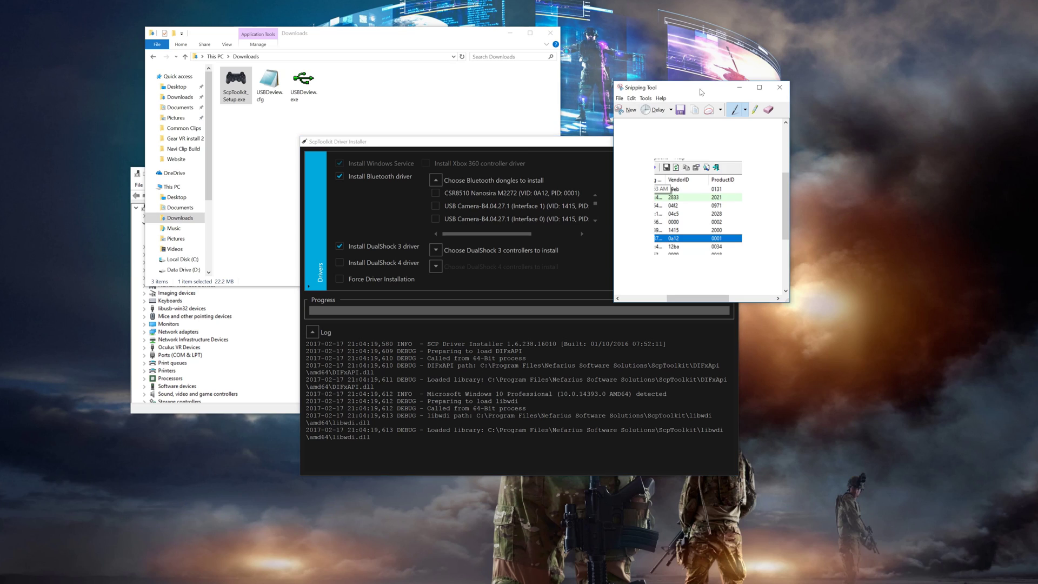
mouse_move(702, 87)
left_mouse_down()
mouse_move(679, 111)
mouse_move(737, 90)
mouse_move(702, 90)
left_mouse_up()
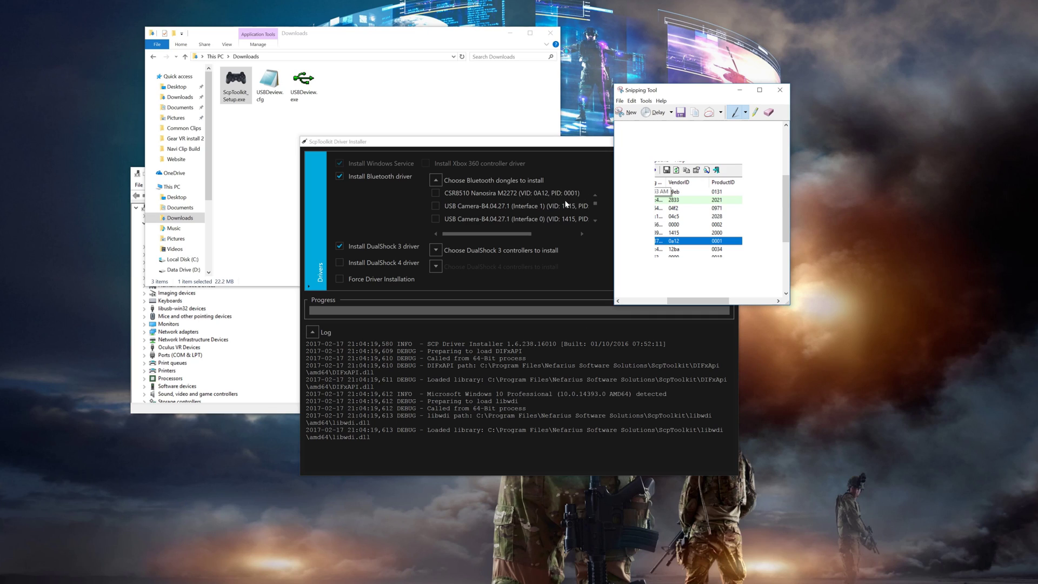
left_click(435, 192)
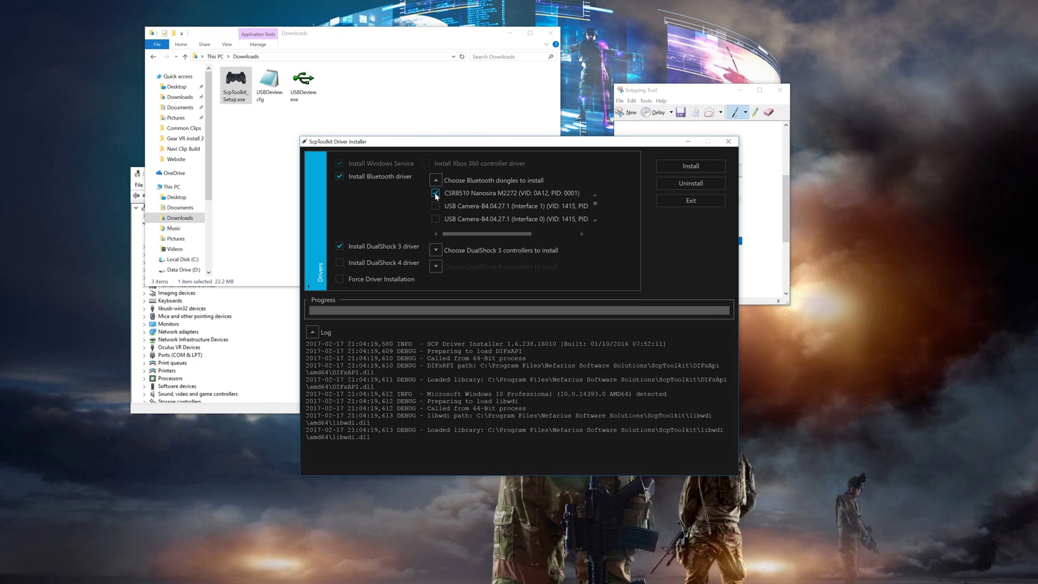
Step: Choose both Navigation Controller entries (VID: 054C, PID: 042F) as DualShock 3 controllers and install the selected drivers
left_click(436, 250)
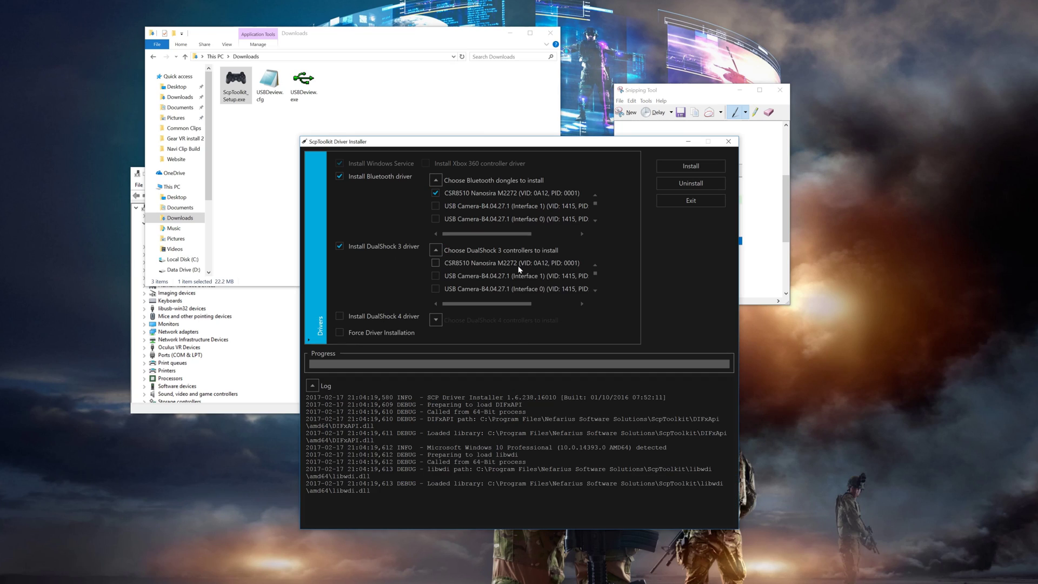
scroll(535, 268, "down", 1)
scroll(552, 270, "down", 1)
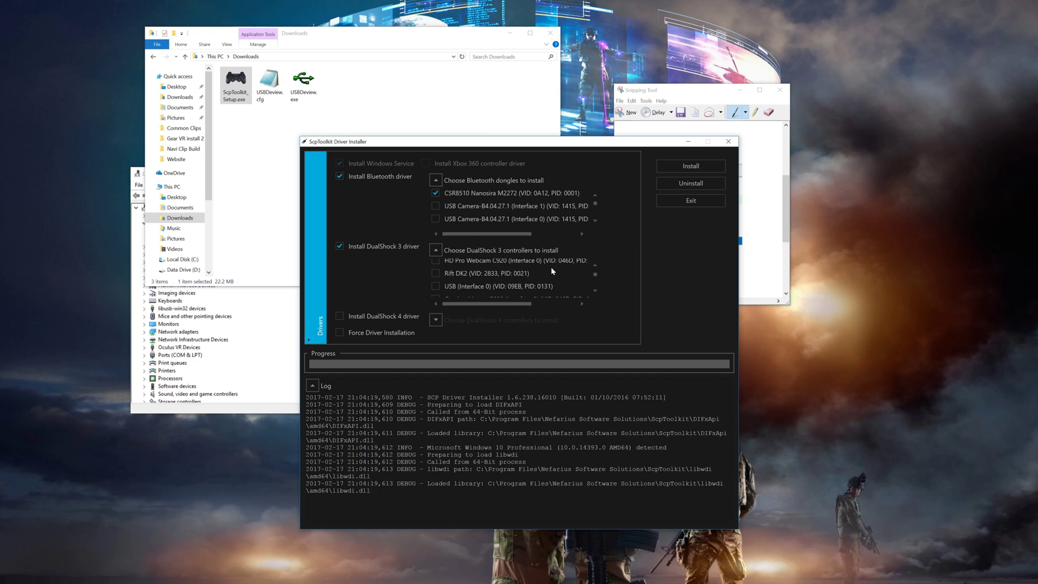
scroll(551, 270, "down", 1)
scroll(541, 270, "down", 1)
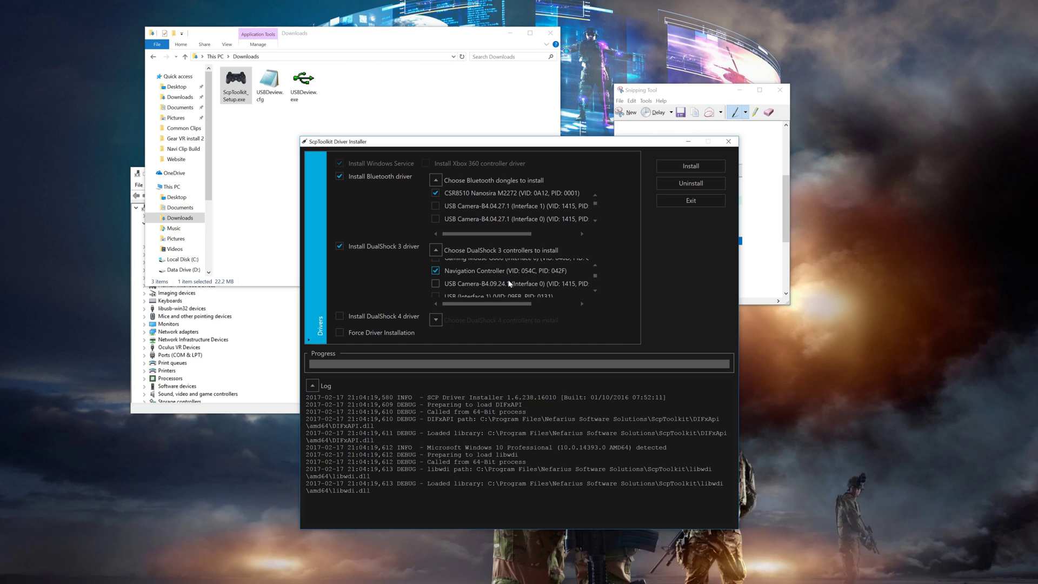
scroll(509, 283, "down", 4)
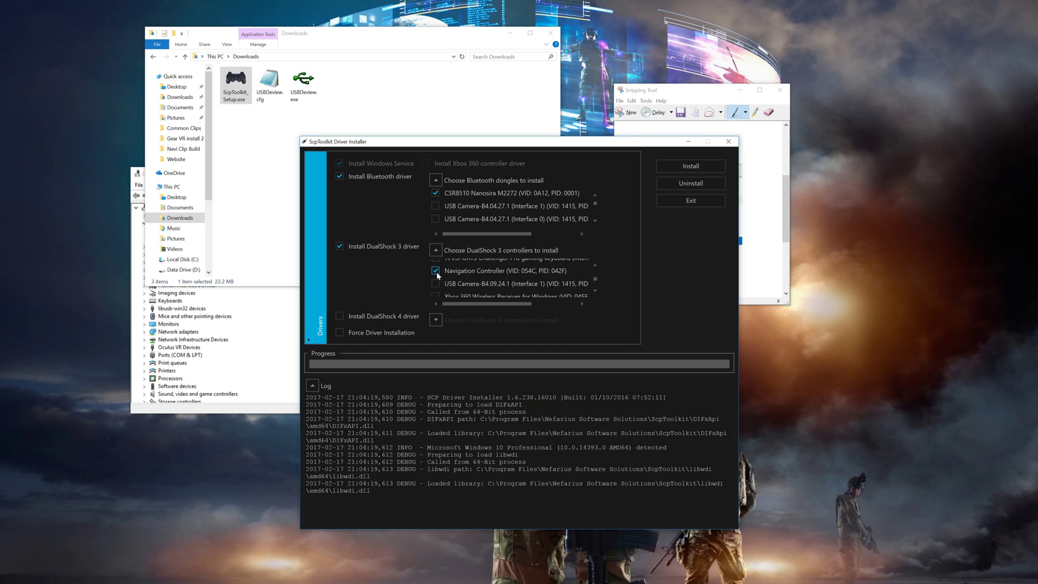
left_click(699, 166)
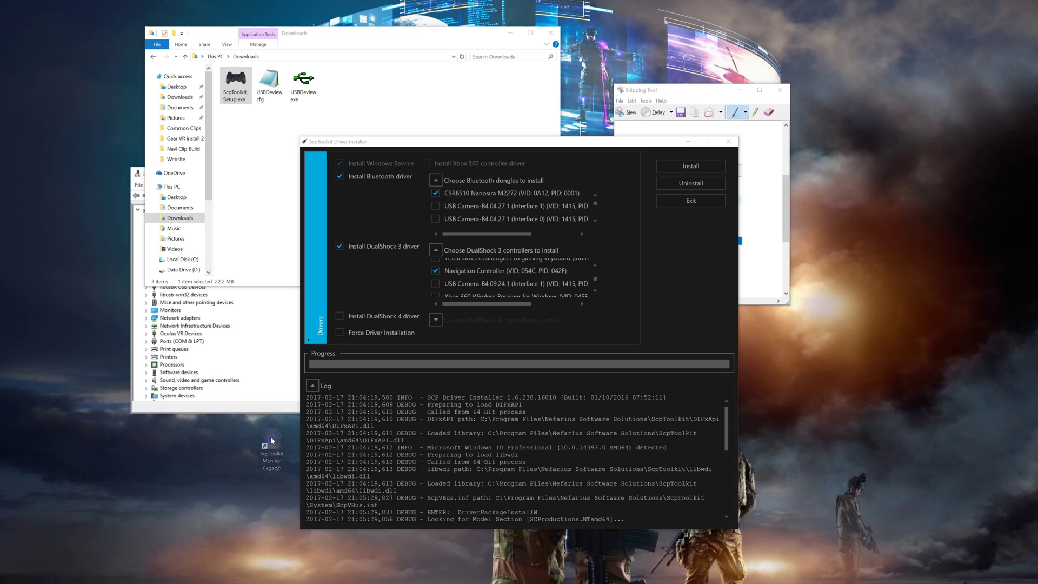
Step: Open the legacy ScpToolkit Monitor from its desktop shortcut
double_click(275, 434)
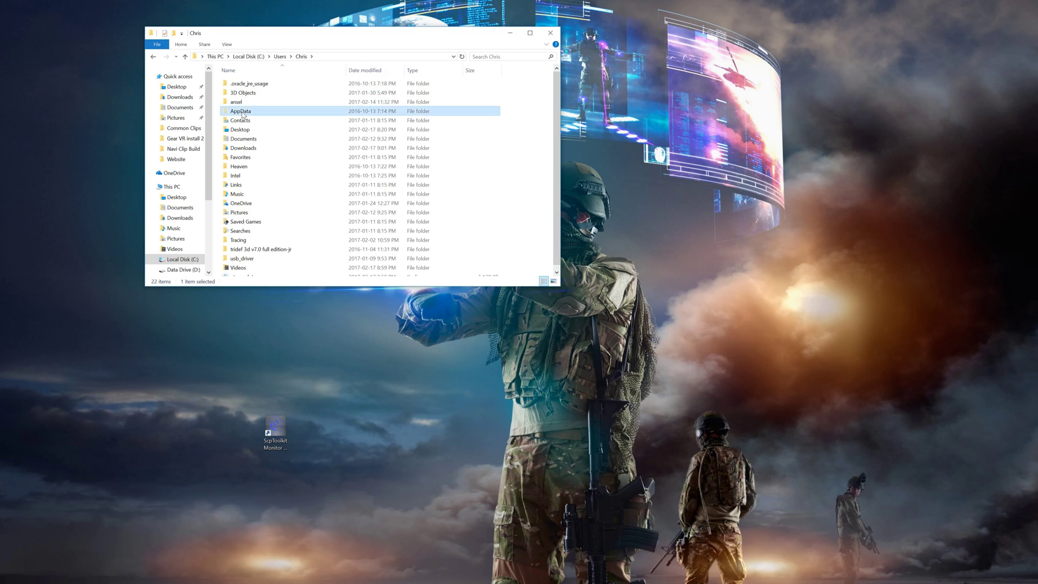
Step: Open ControllerManagerConfig.json from the AppData\Roaming\PSMoveService folder in Notepad++
double_click(241, 102)
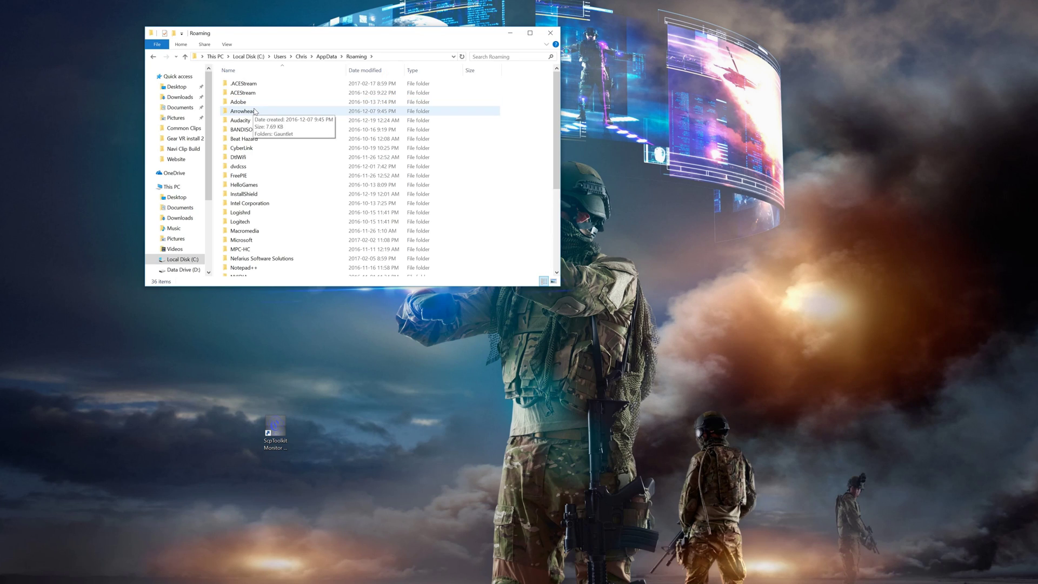
scroll(252, 135, "down", 5)
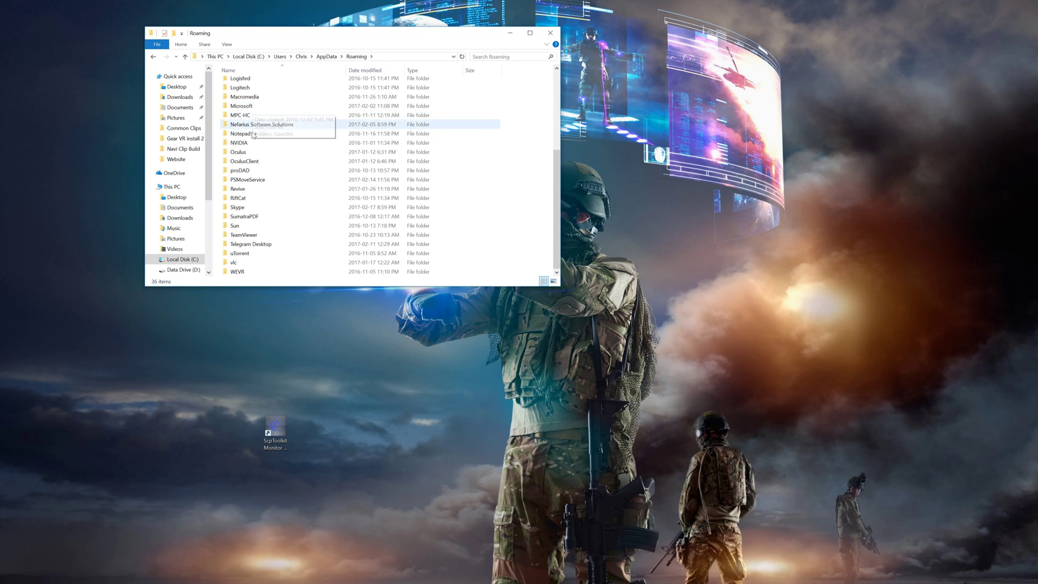
double_click(253, 180)
double_click(265, 111)
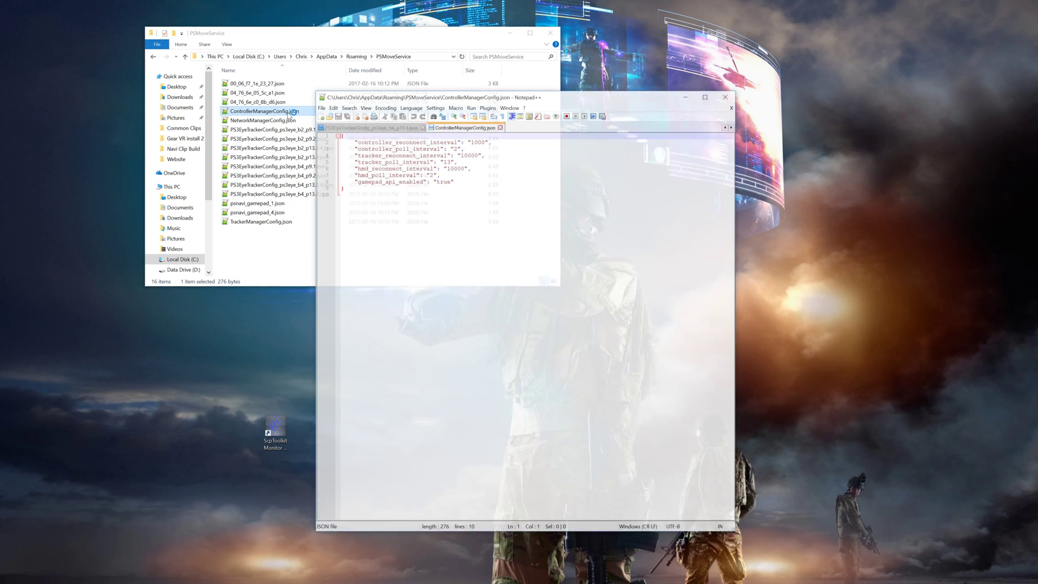
Step: Check the gamepad_api_enabled setting in ControllerManagerConfig.json and close the editor
left_click_drag(353, 181, 450, 181)
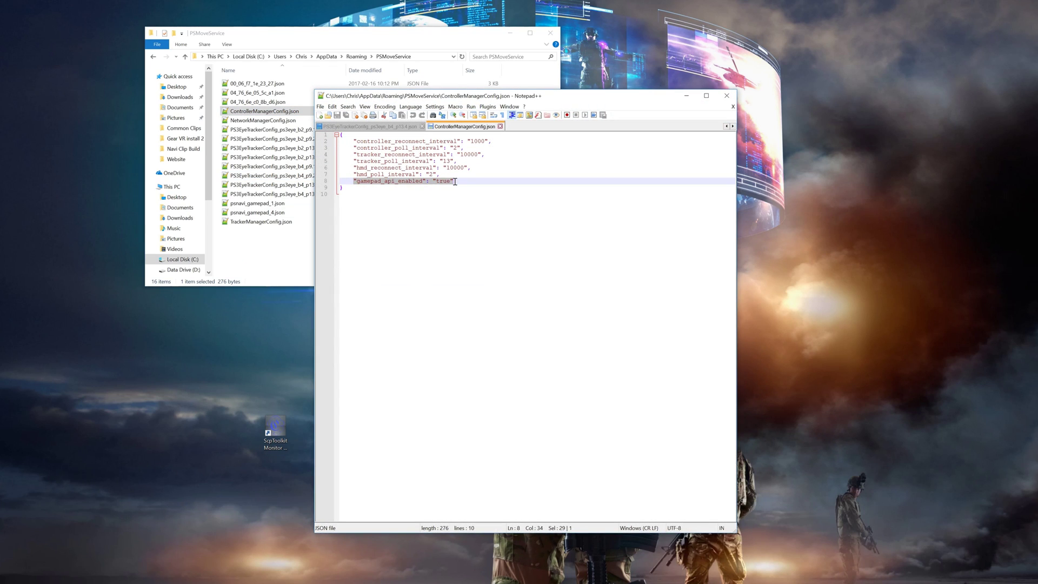
left_click(466, 180)
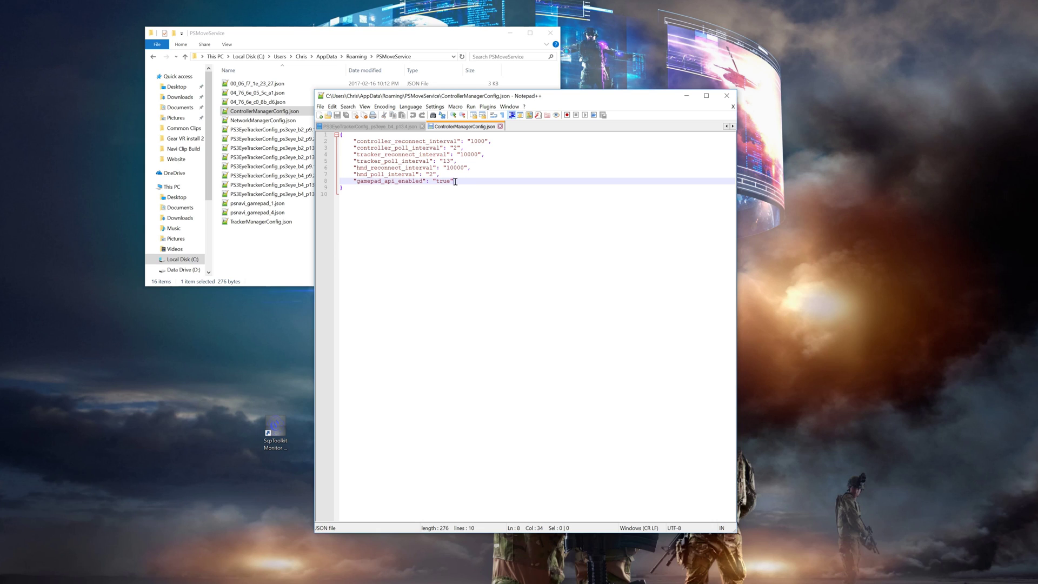
left_click(321, 106)
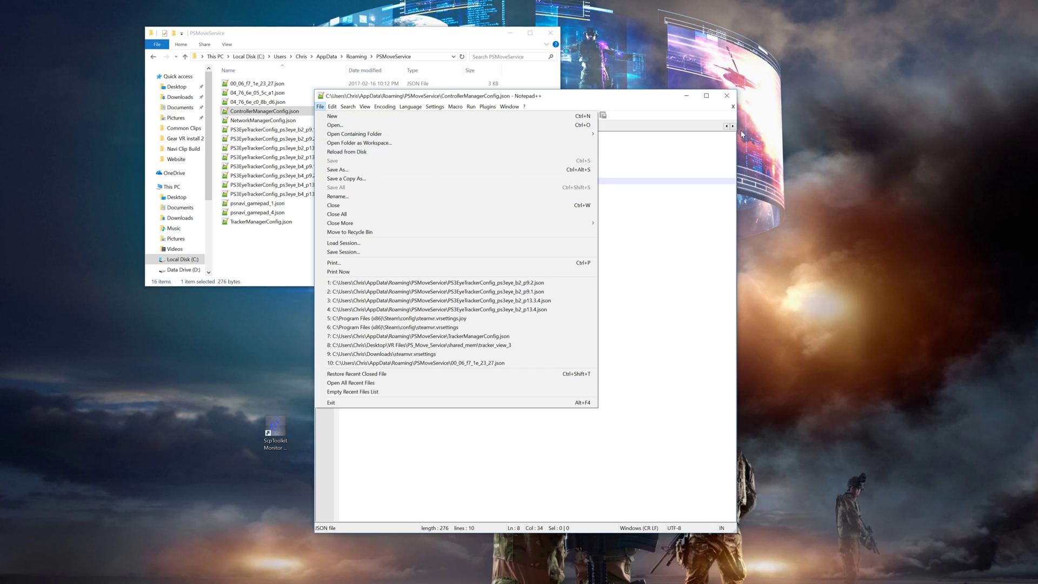
left_click(727, 97)
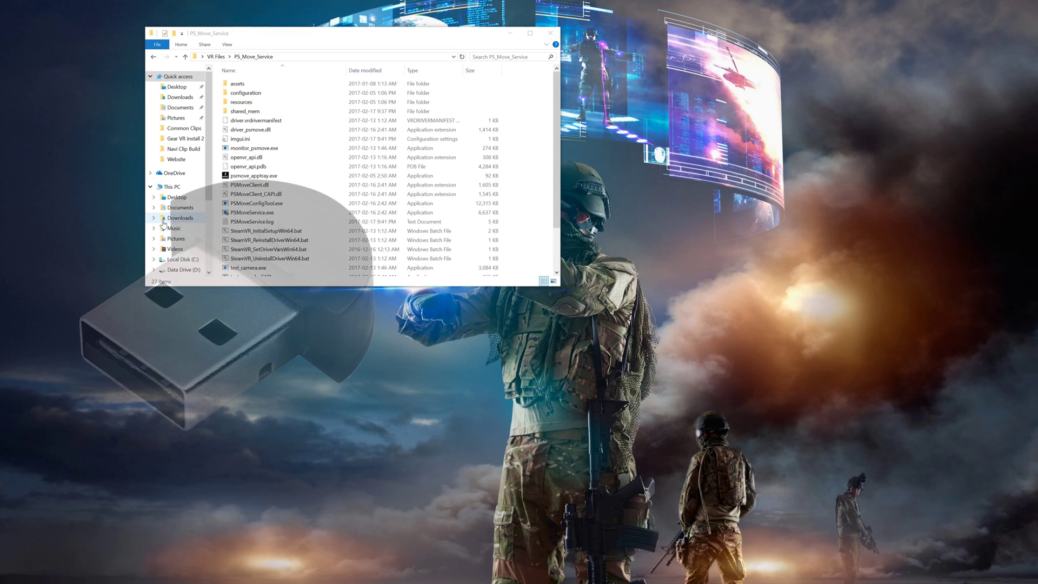
Step: Run PSMoveService.exe from the PS_Move_Service folder and check its console output for the Navigation controllers
left_click(292, 212)
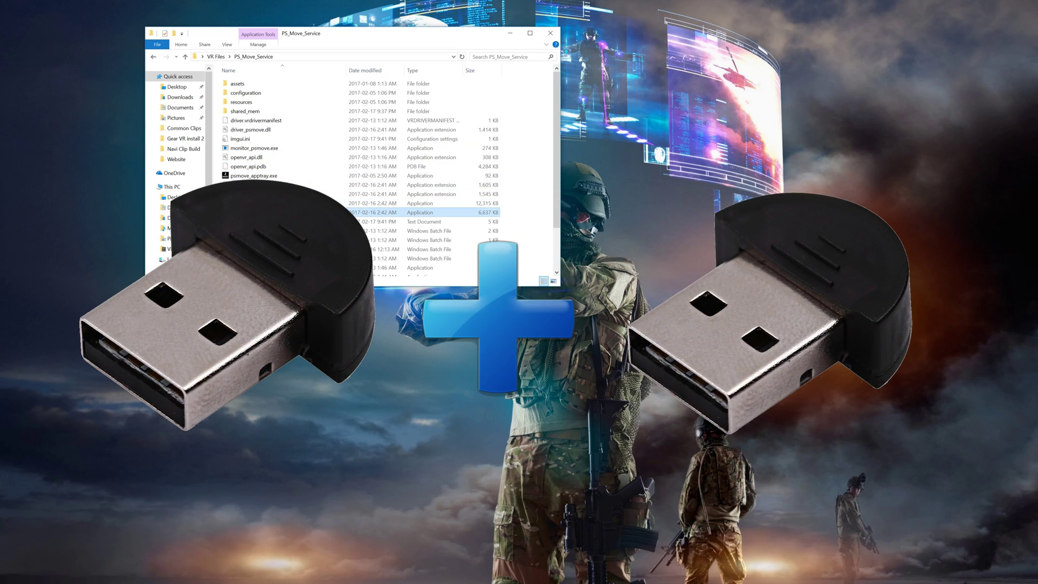
key("Return")
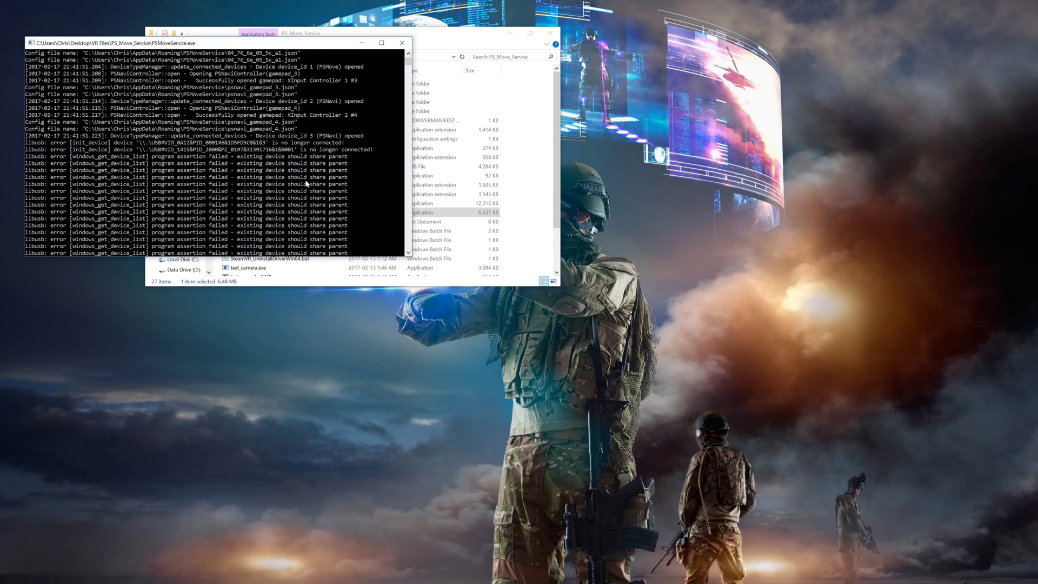
scroll(306, 184, "up", 3)
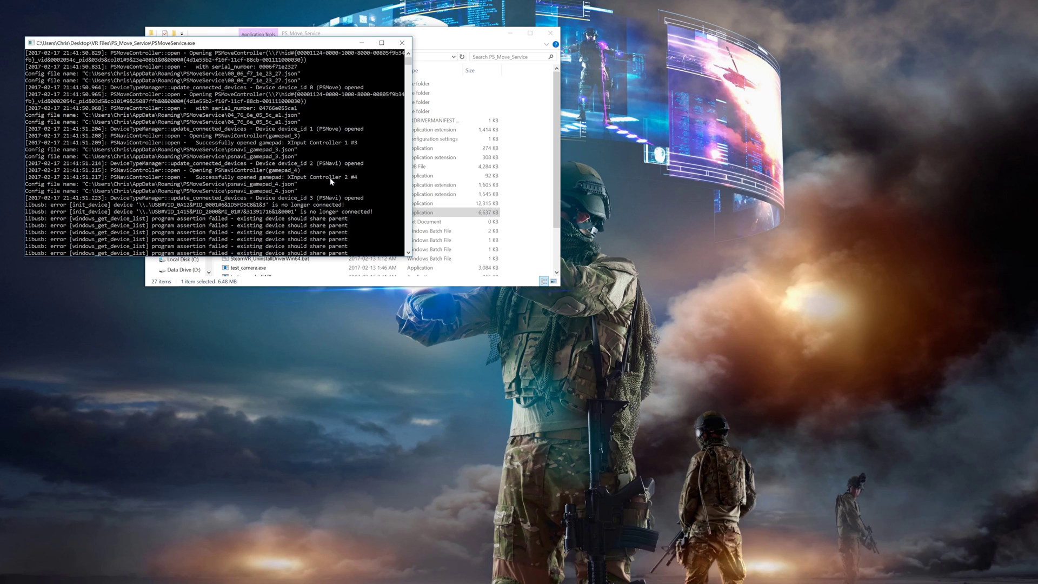
Step: Start PSMoveConfigTool.exe, connect to localhost on port 9512, and open the controller settings
left_click(435, 147)
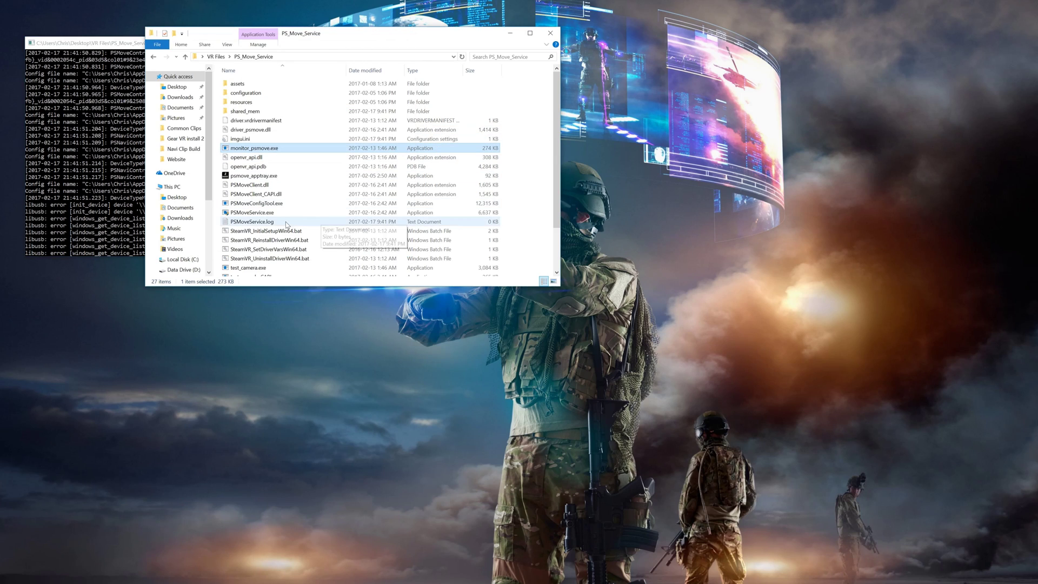
double_click(265, 204)
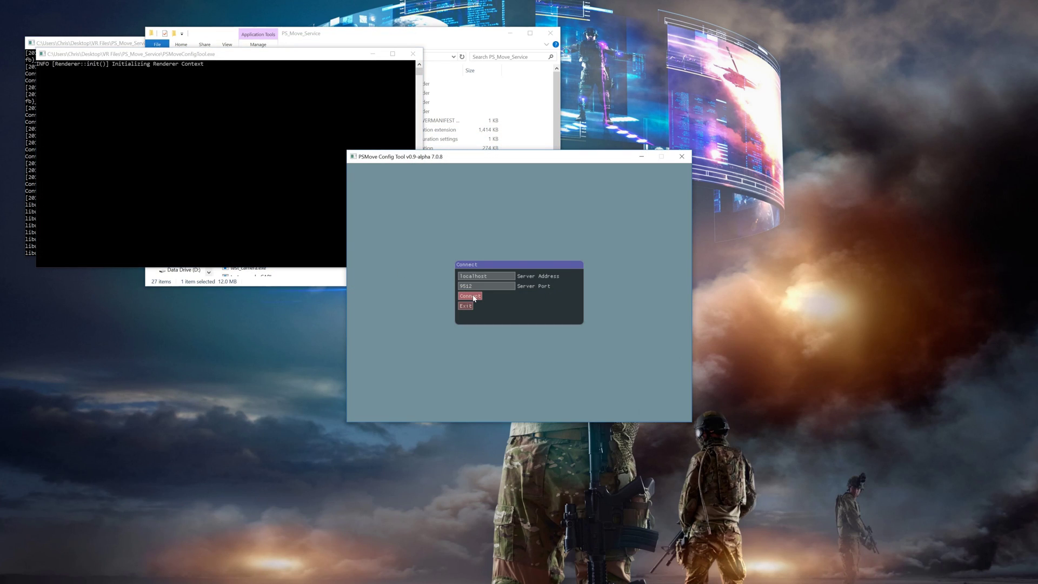
left_click(501, 222)
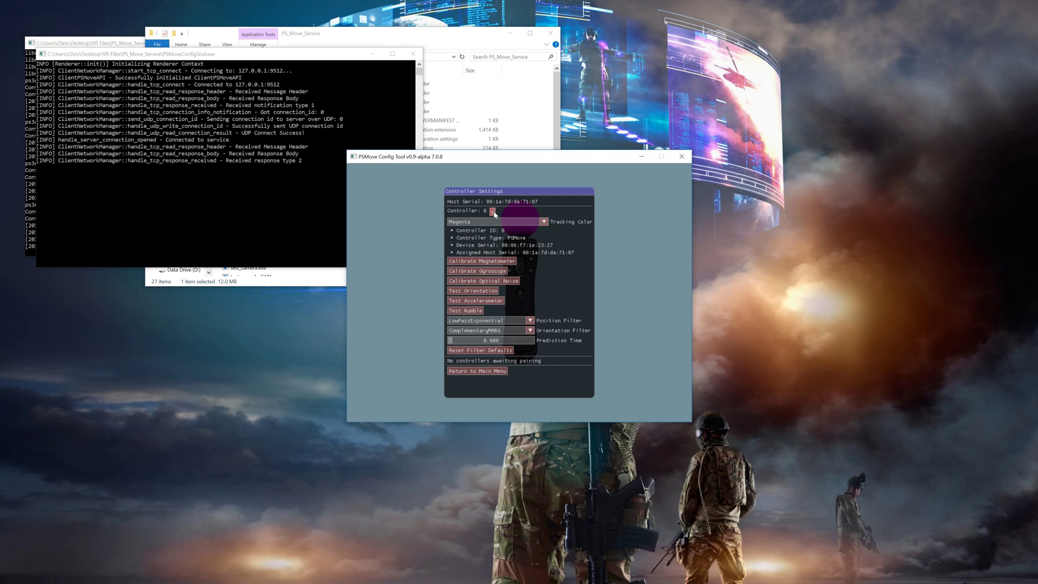
Step: Set the parent of PSNavi controller 2 to 04:76:6e:05:5c:a1 and of PSNavi controller 3 to 00:06:f7:1e:23:27
left_click(492, 211)
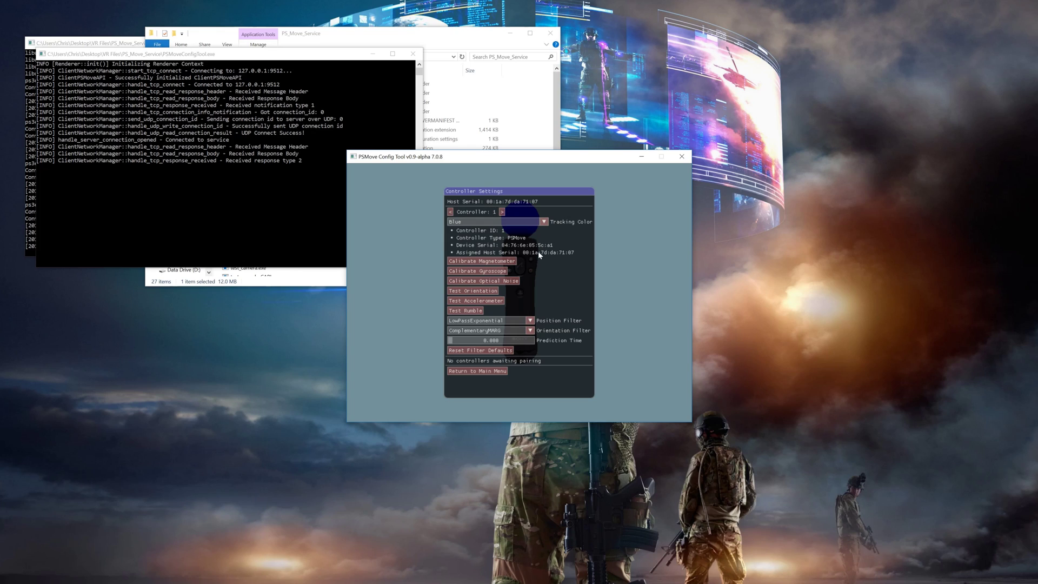
left_click(451, 212)
left_click(493, 211)
left_click(502, 212)
left_click(510, 253)
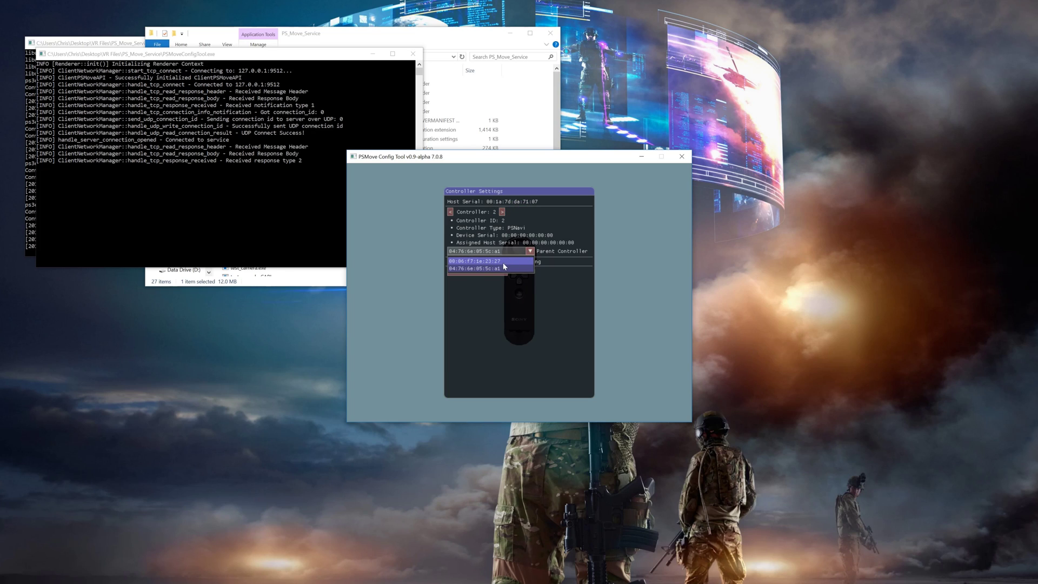
left_click(501, 269)
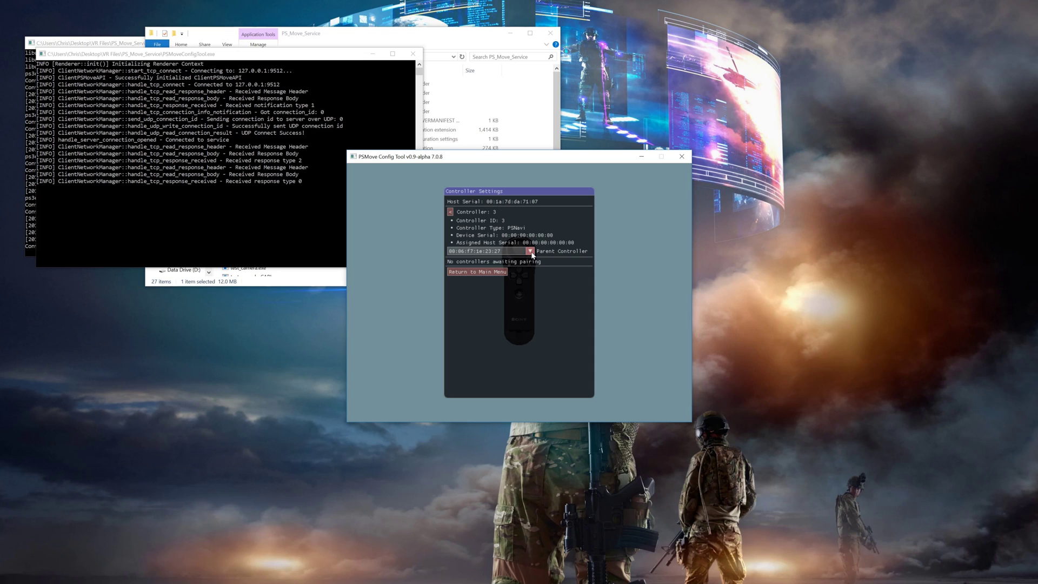
left_click(532, 253)
left_click(504, 262)
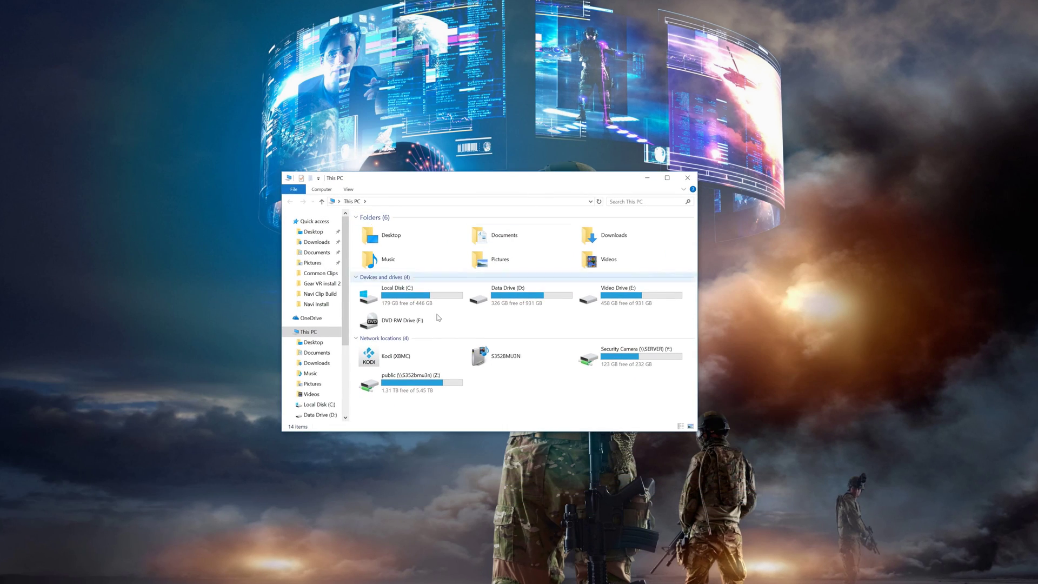
Step: Open steamvr.vrsettings from the Program Files (x86)\Steam\config folder on Local Disk (C:) in WordPad
left_click(415, 295)
double_click(415, 295)
double_click(410, 297)
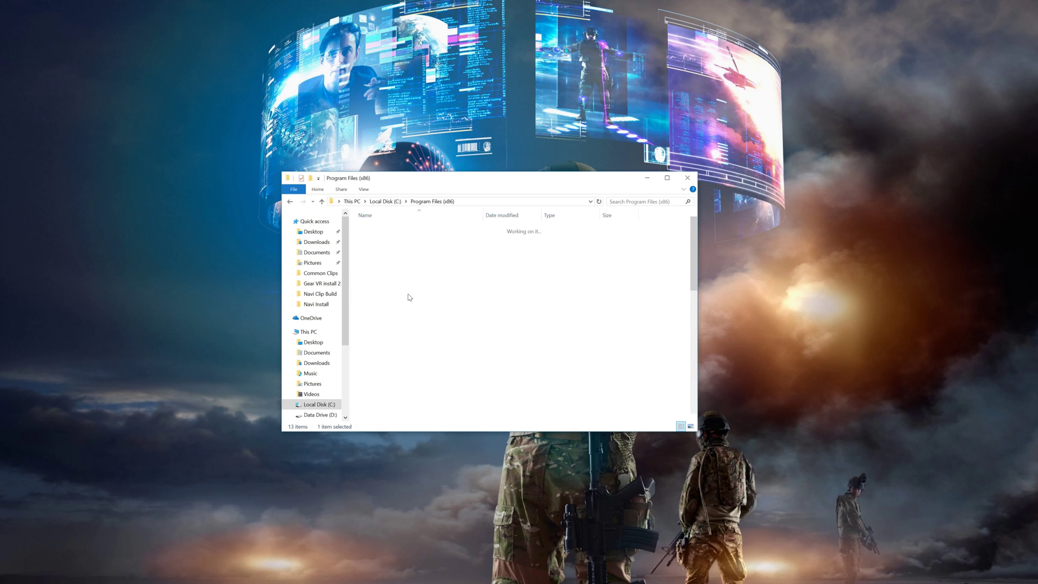
scroll(401, 301, "down", 8)
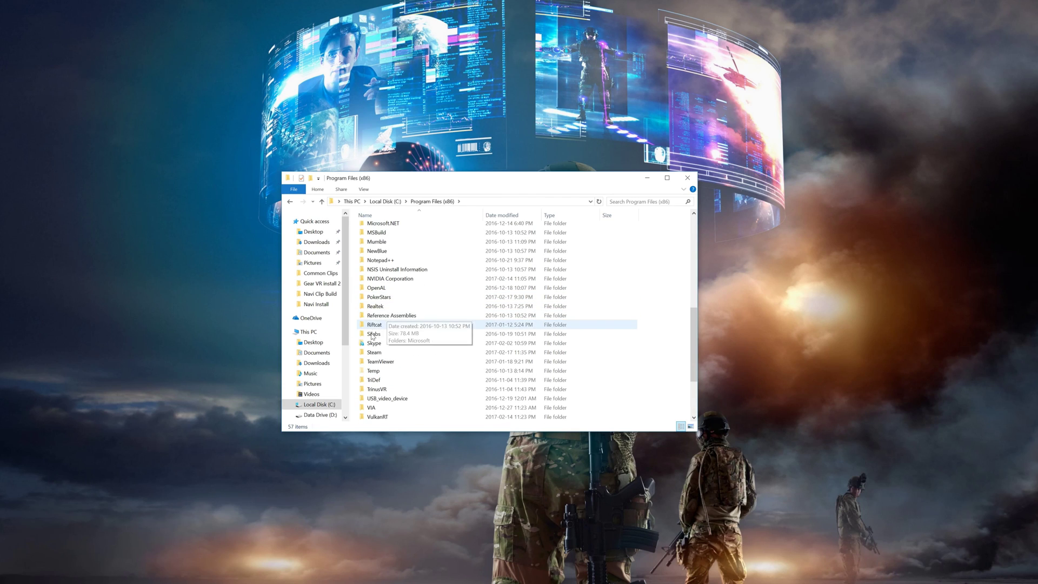
double_click(376, 352)
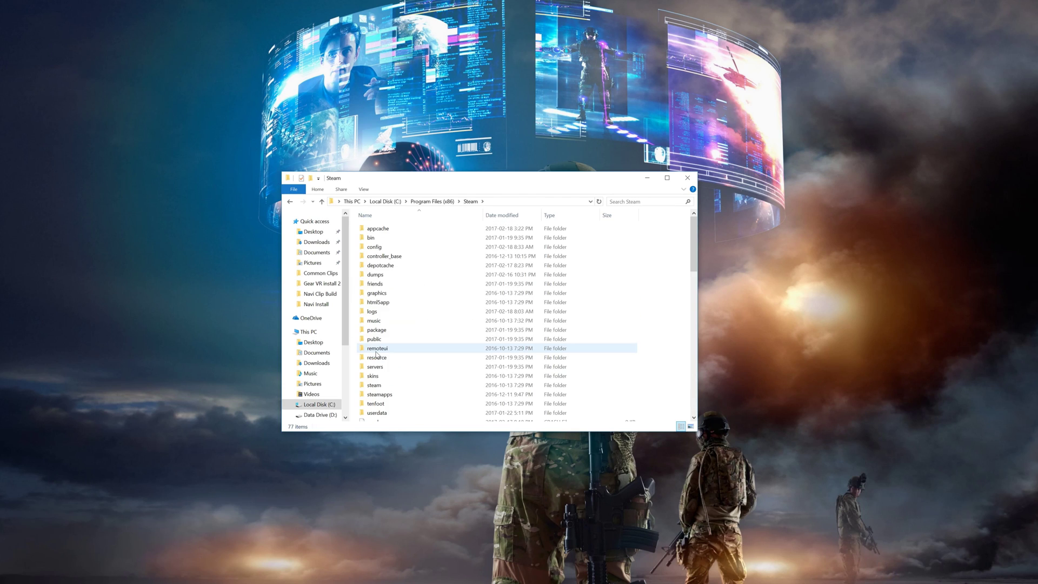
double_click(376, 249)
scroll(469, 309, "down", 2)
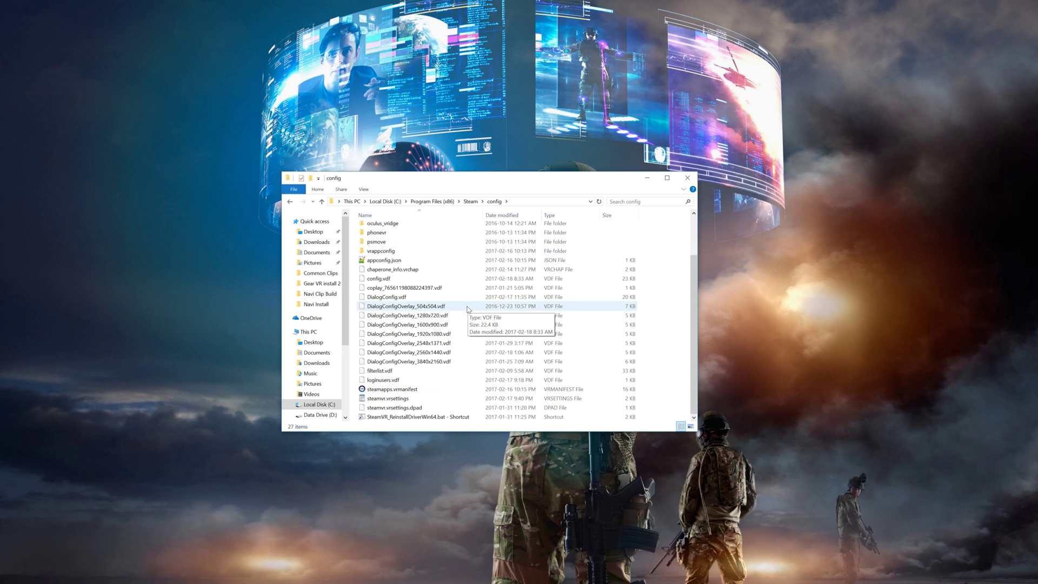
double_click(389, 400)
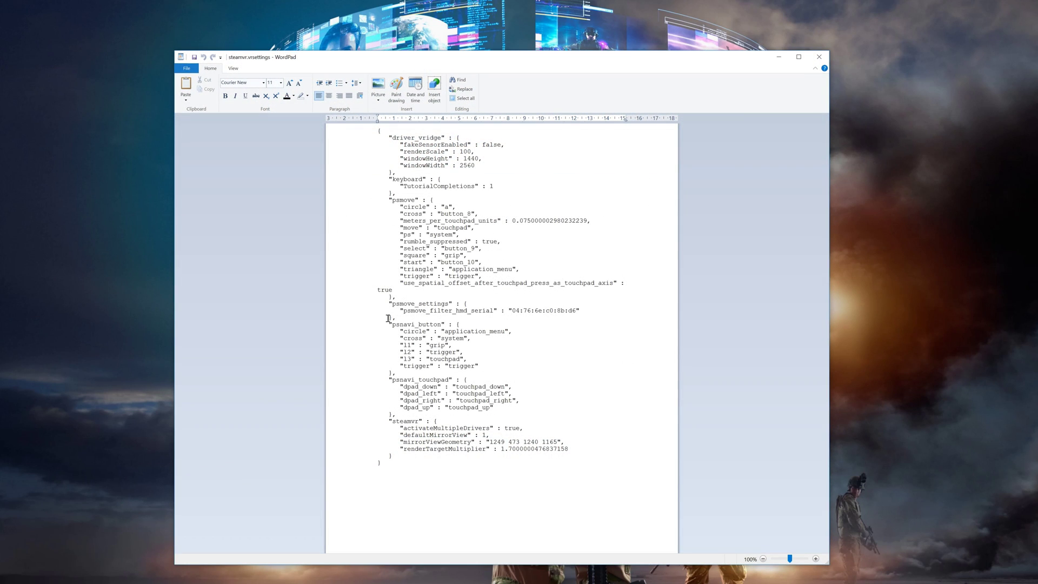
Step: Review the psnavi_button and psnavi_touchpad mappings, save steamvr.vrsettings, and close WordPad
left_click_drag(388, 318, 492, 409)
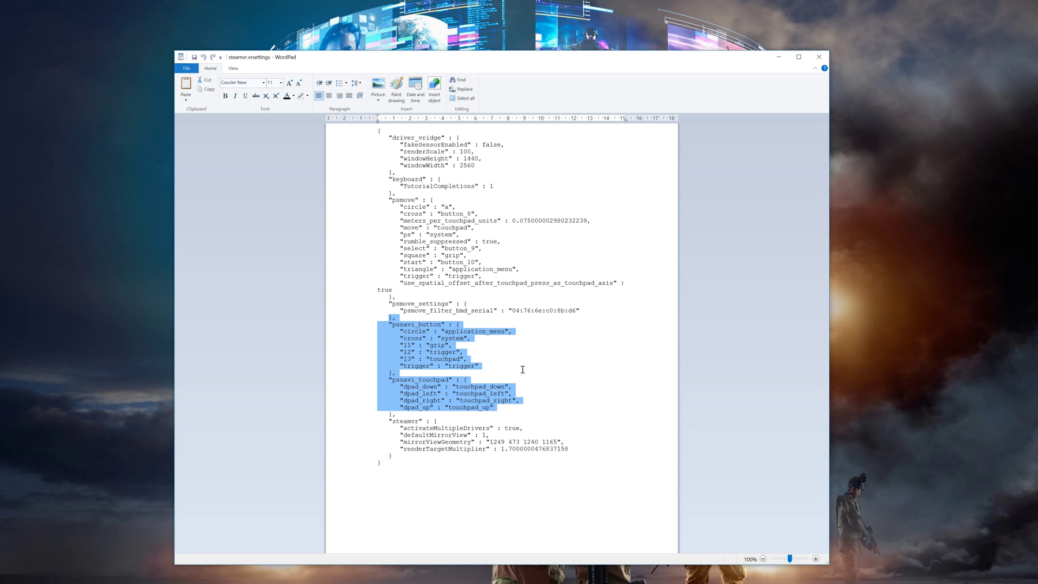
left_click(537, 358)
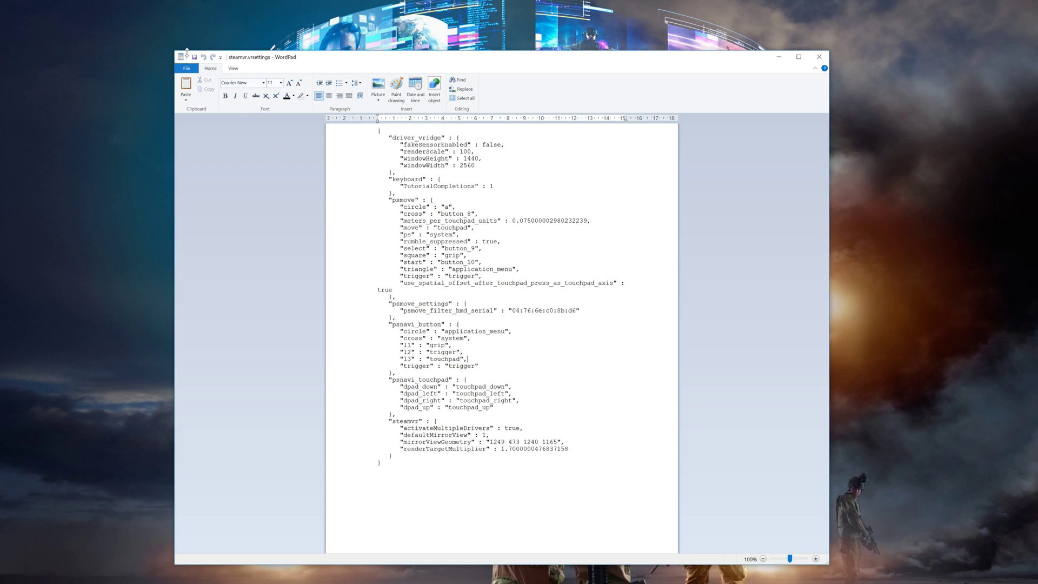
left_click(187, 68)
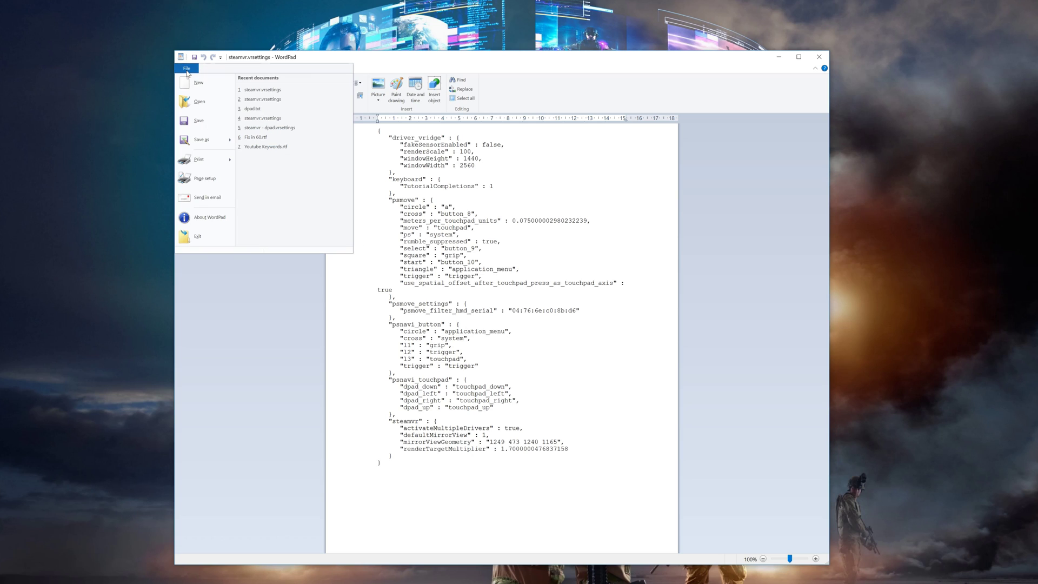
left_click(199, 122)
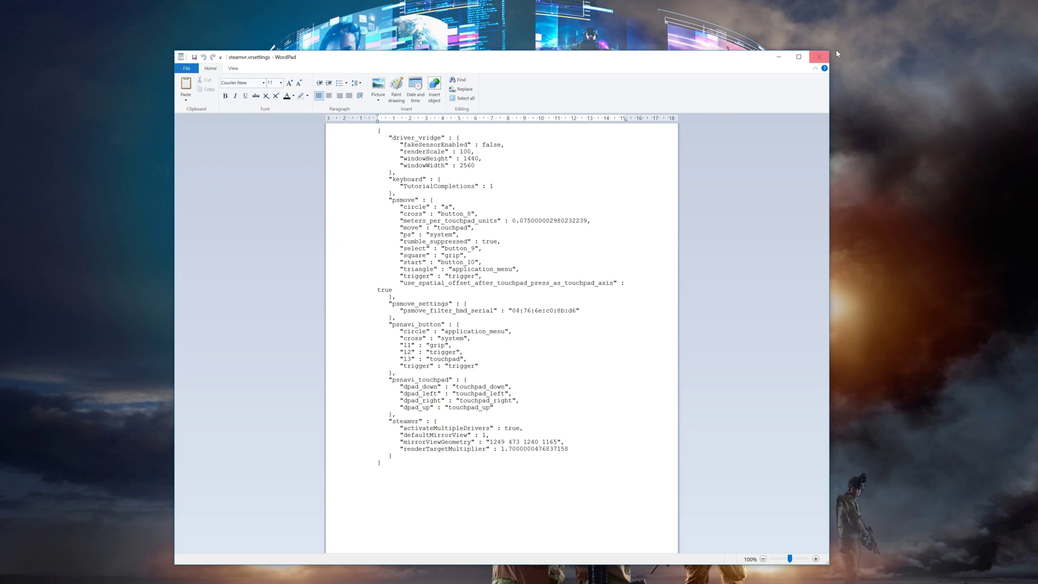
left_click(820, 58)
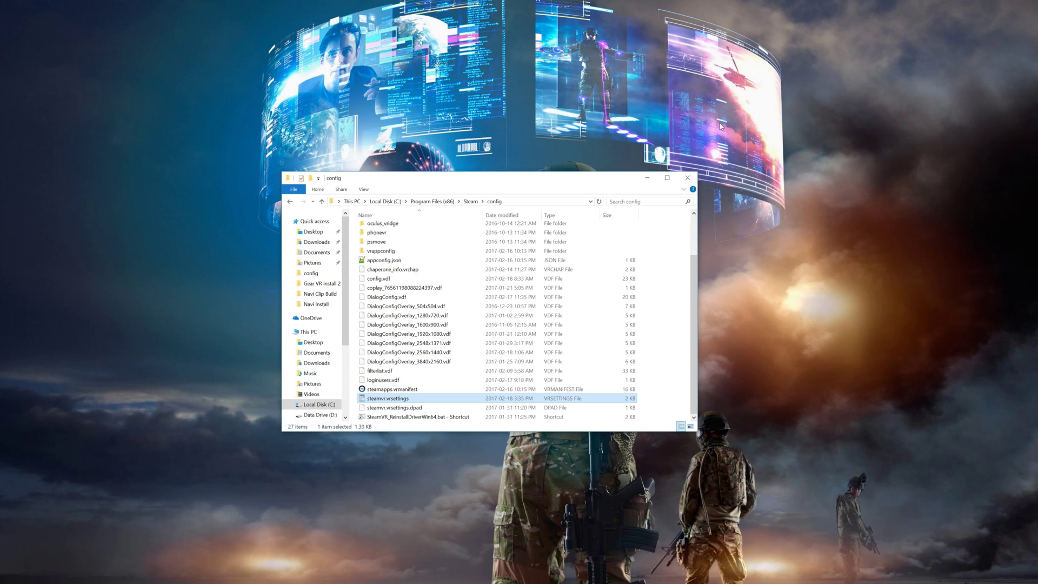
Step: Run the SteamVR_ReinstallDriverWin64.bat shortcut from the Steam config folder and dismiss its console once the files are copied
double_click(431, 419)
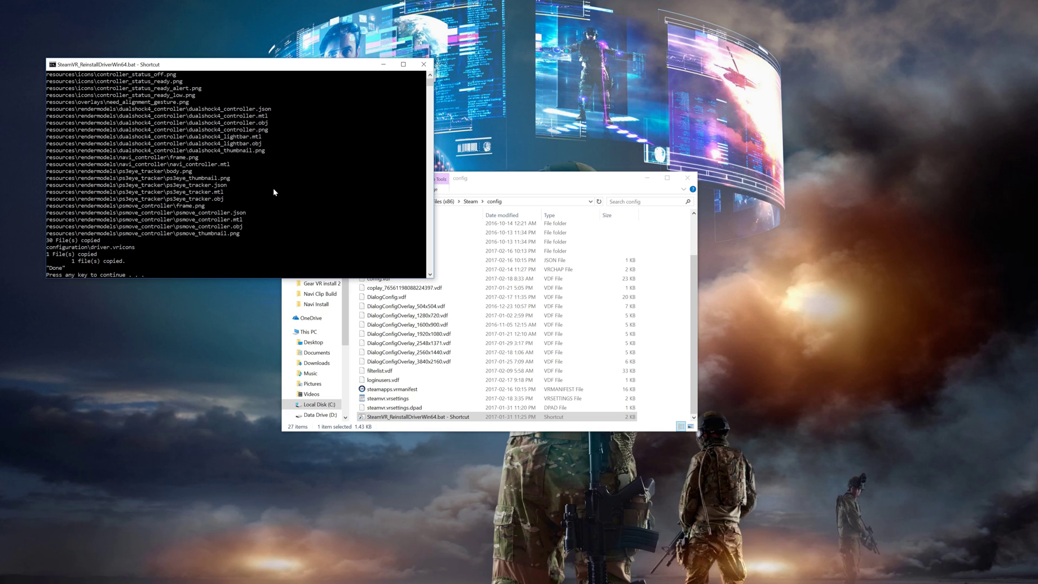
key("Return")
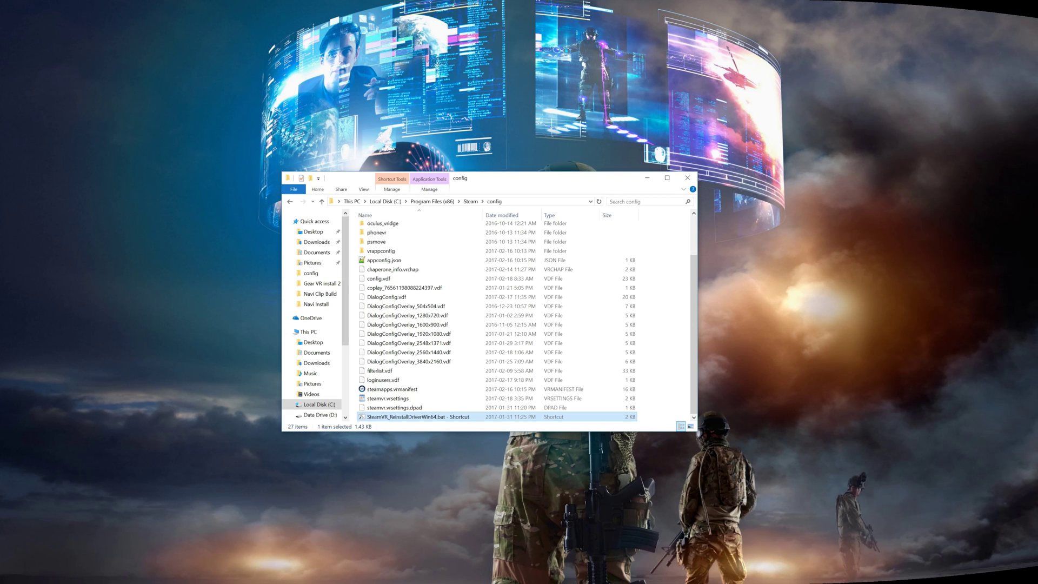